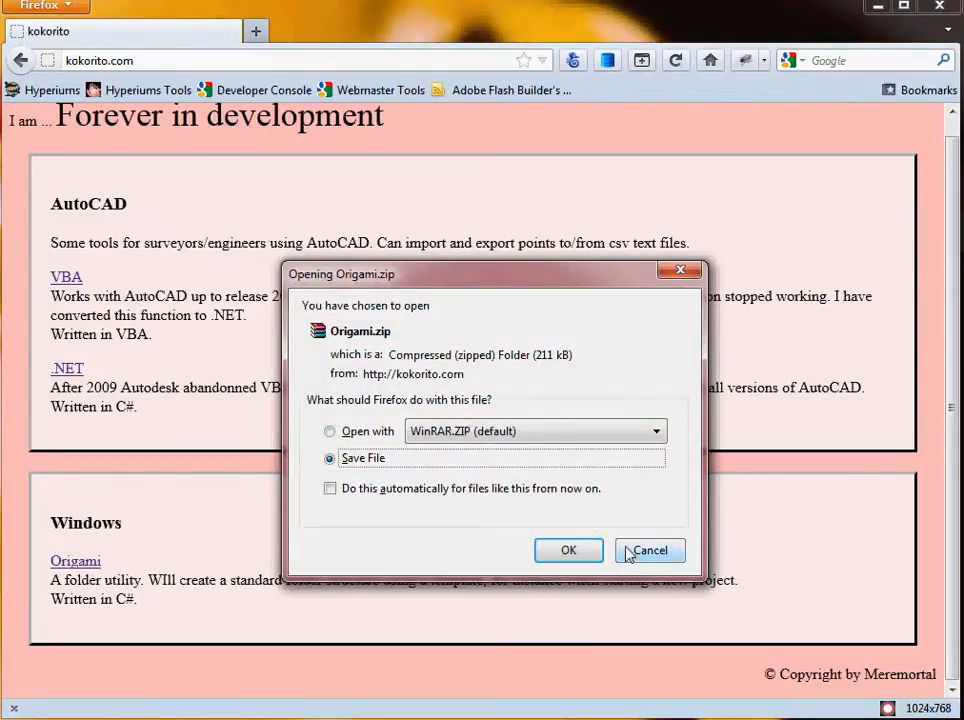
# Dismiss the download dialog and enter New Demo Job as the main folder name in the folder utility.
pyautogui.click(640, 553)
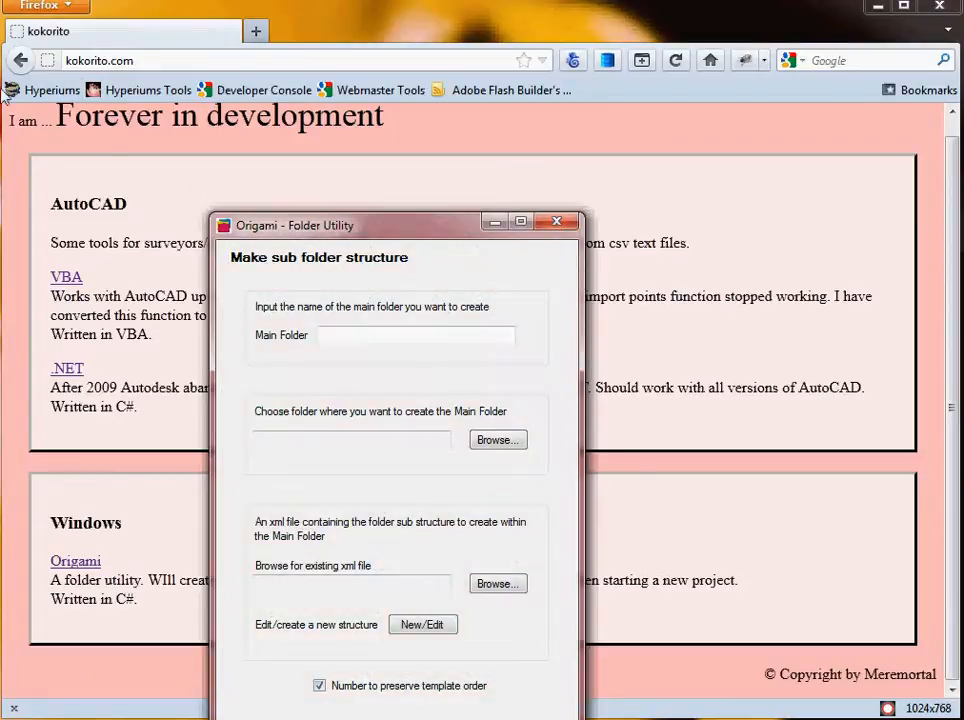
pyautogui.moveTo(398, 232); pyautogui.dragTo(427, 84)
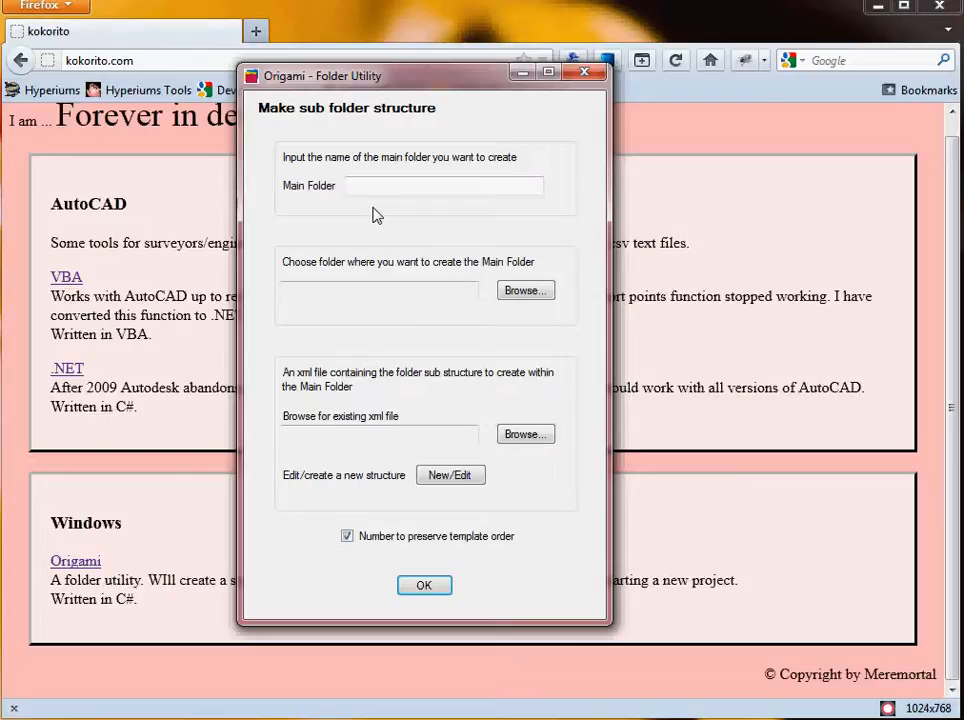
pyautogui.click(417, 188)
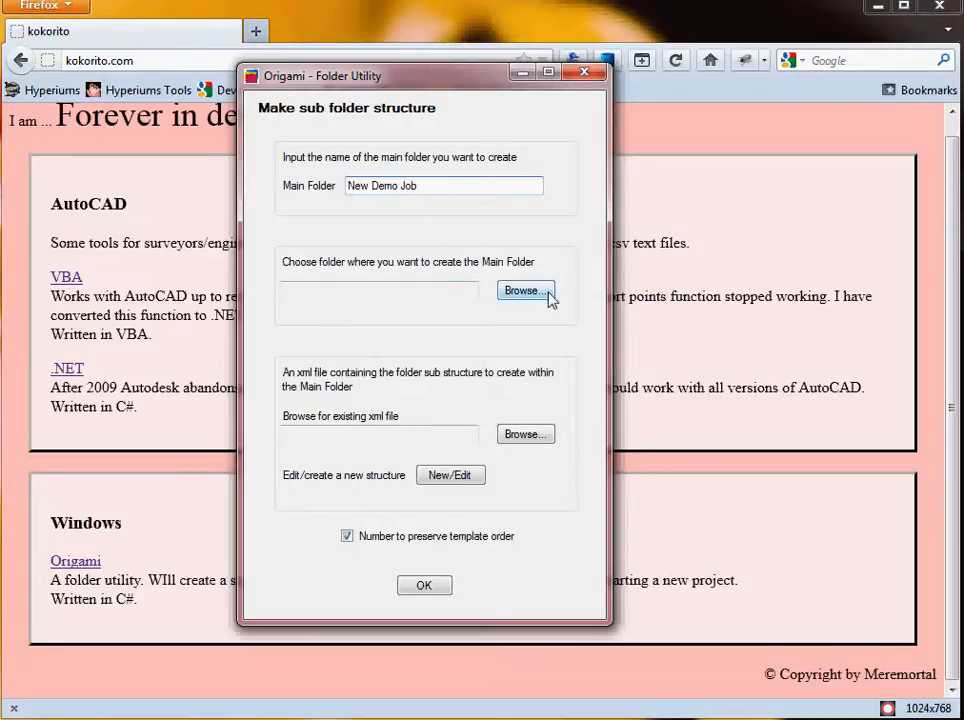
# Choose the Projects folder inside My Documents as the location where the main folder will be created.
pyautogui.click(517, 293)
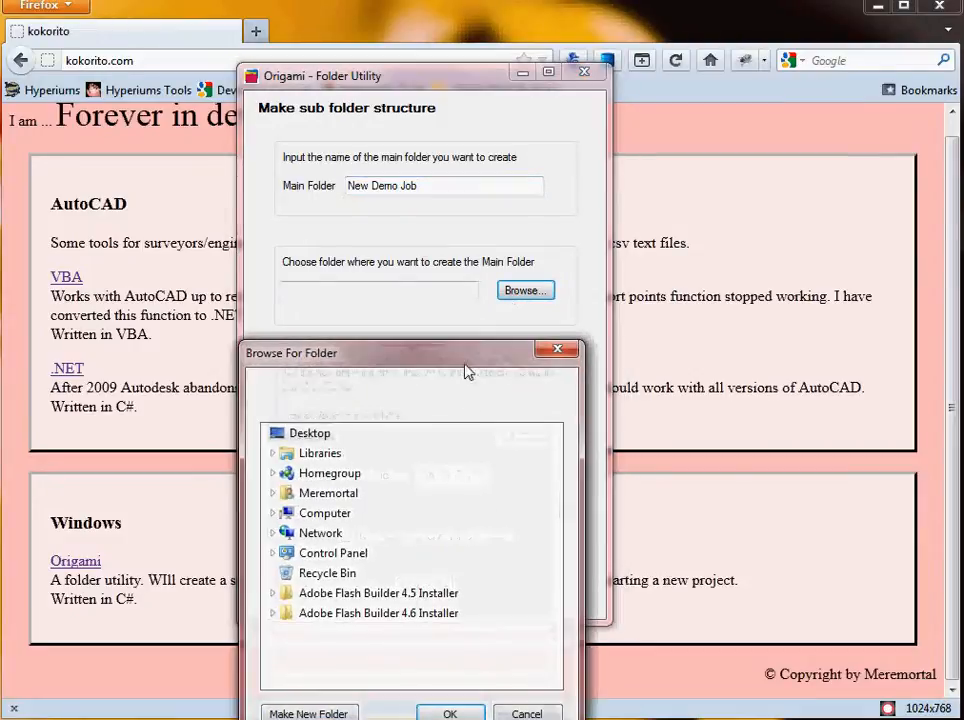
pyautogui.click(273, 493)
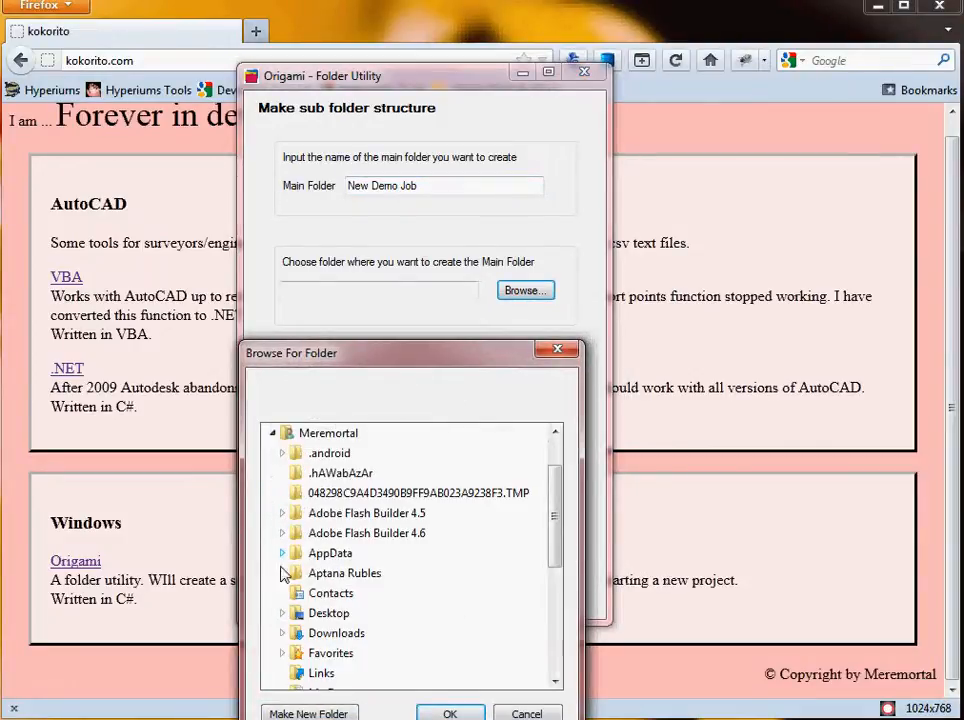
pyautogui.scroll(-2, 280, 643)
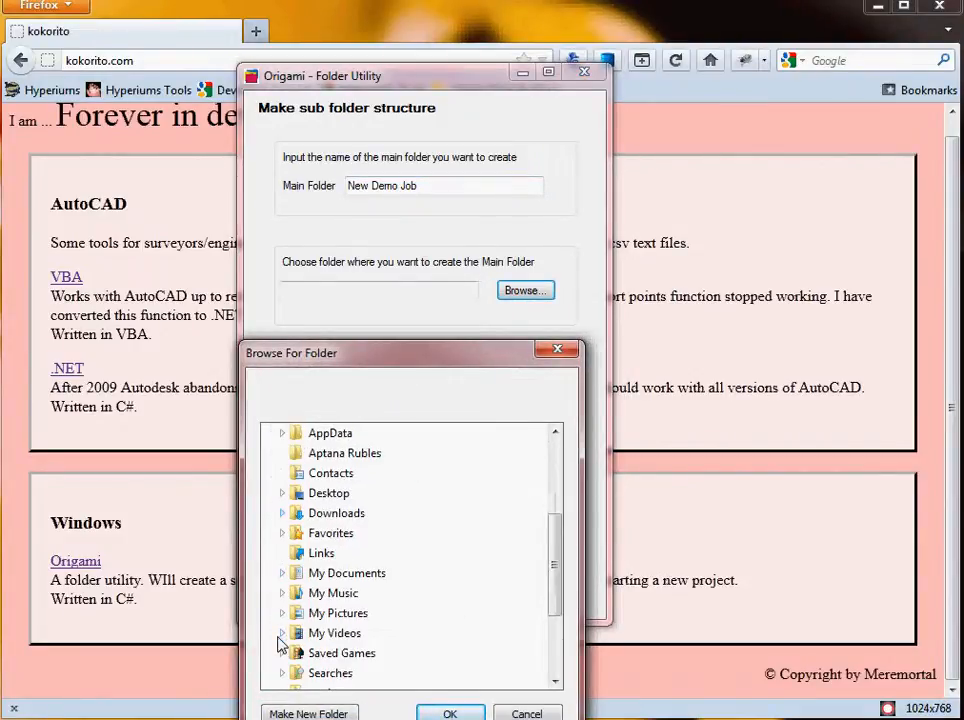
pyautogui.click(283, 573)
pyautogui.scroll(-1, 285, 578)
pyautogui.scroll(-2, 285, 578)
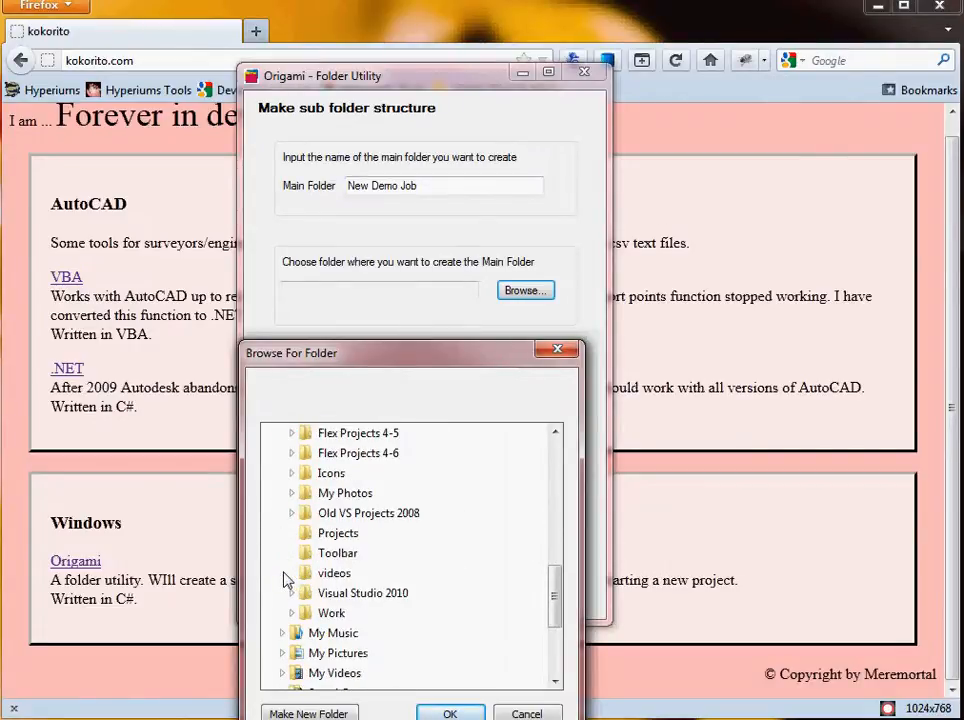
pyautogui.click(330, 535)
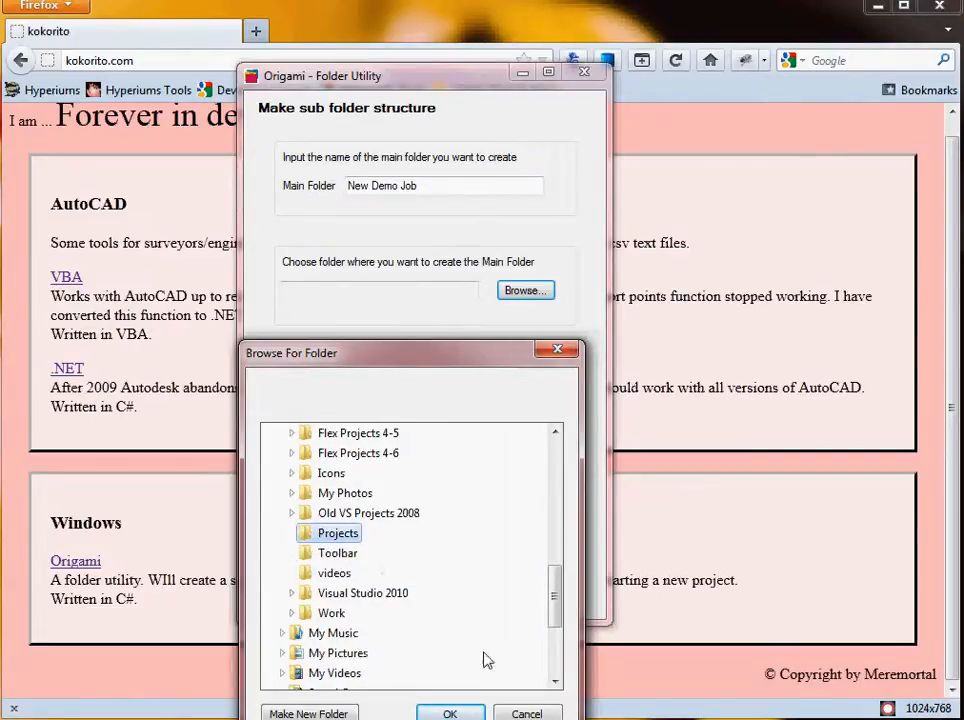
pyautogui.click(450, 713)
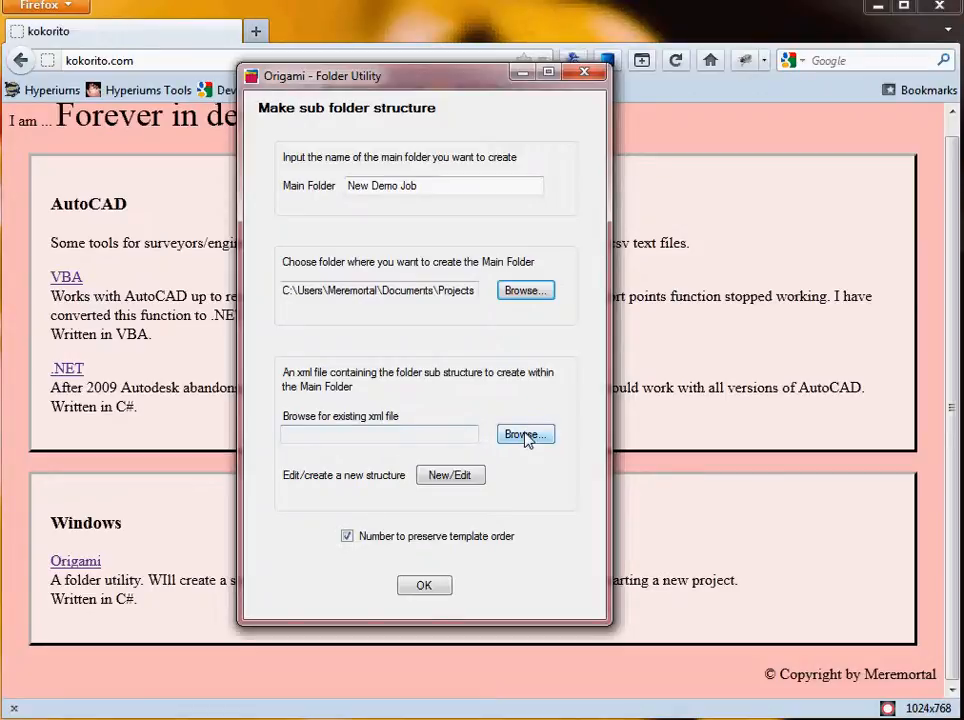
# Open the structure editor and add a Drawings subfolder under Main Folder.
pyautogui.click(447, 477)
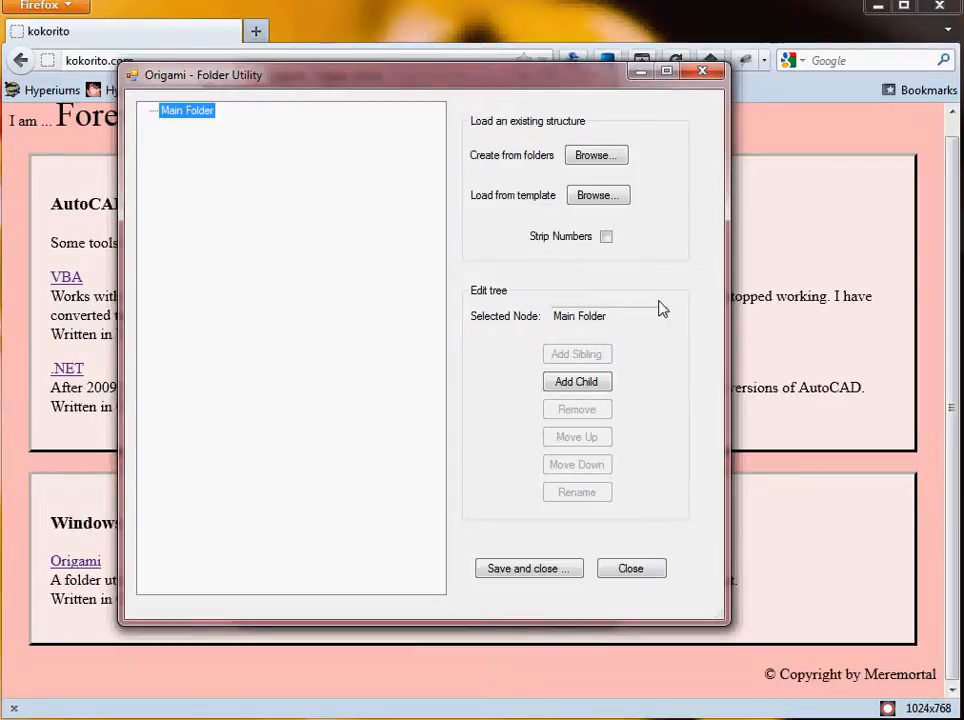
pyautogui.click(572, 388)
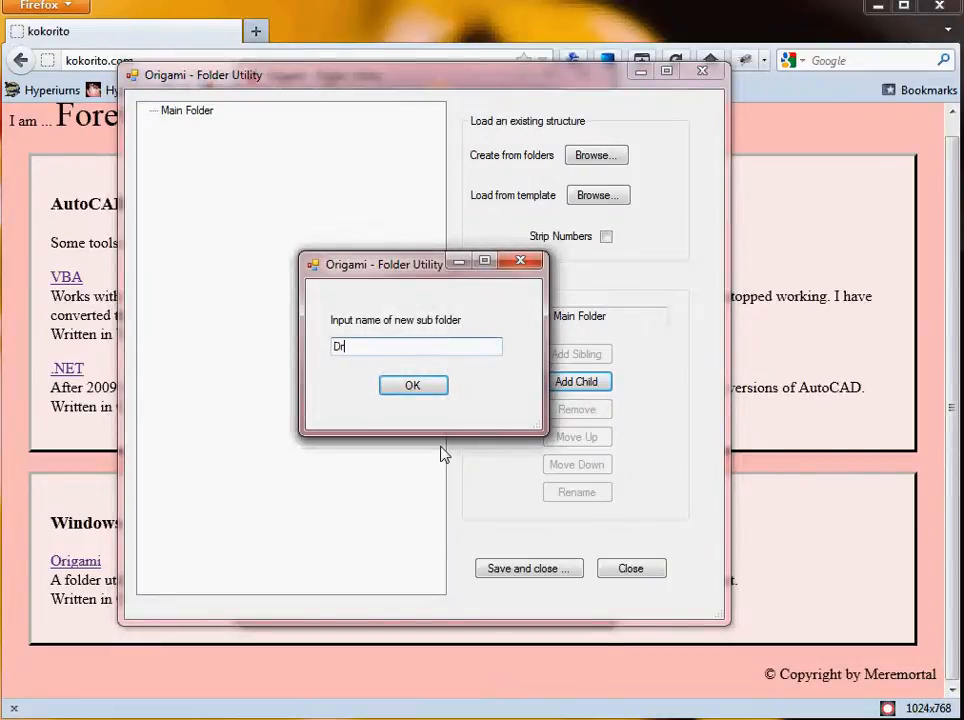
pyautogui.write('Drawings')
pyautogui.click(415, 386)
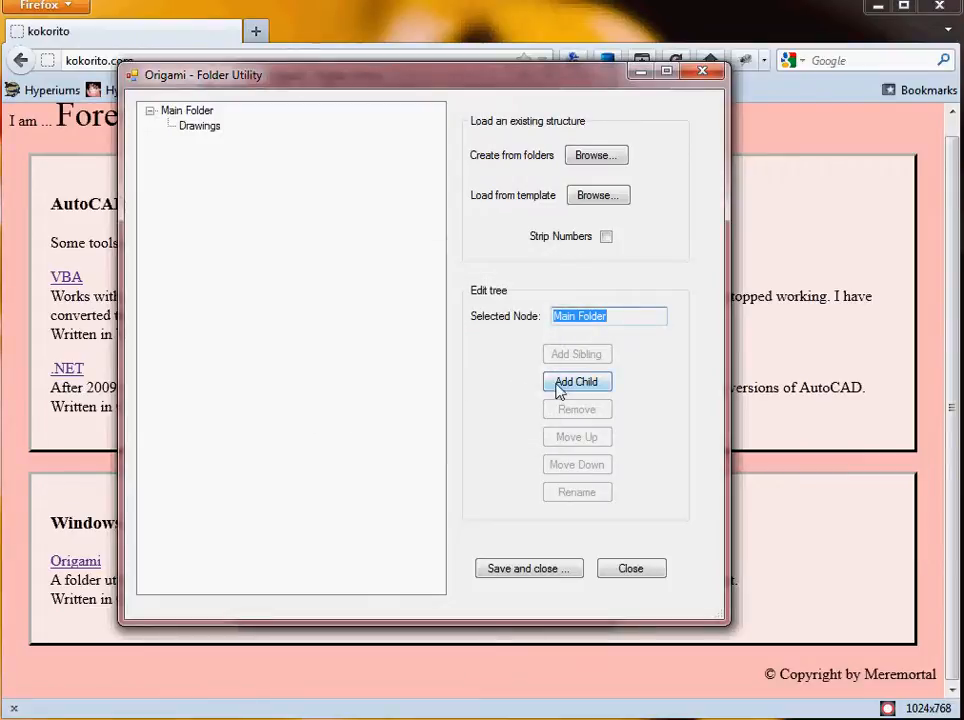
# Add Photos and Specifications as further subfolders of Main Folder.
pyautogui.click(559, 387)
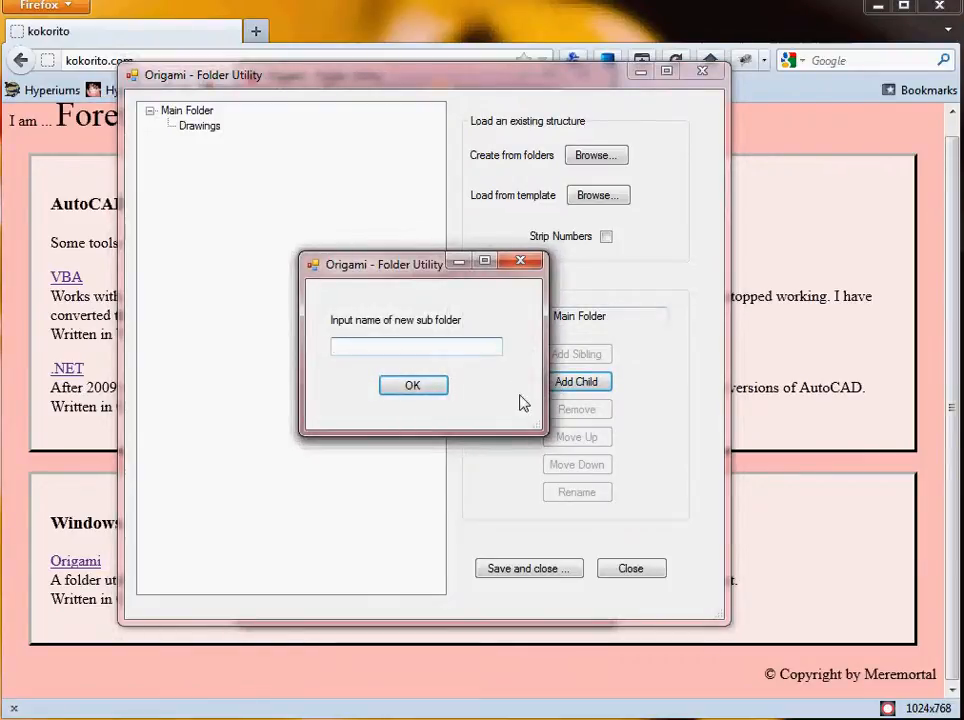
pyautogui.write('Photos')
pyautogui.click(437, 387)
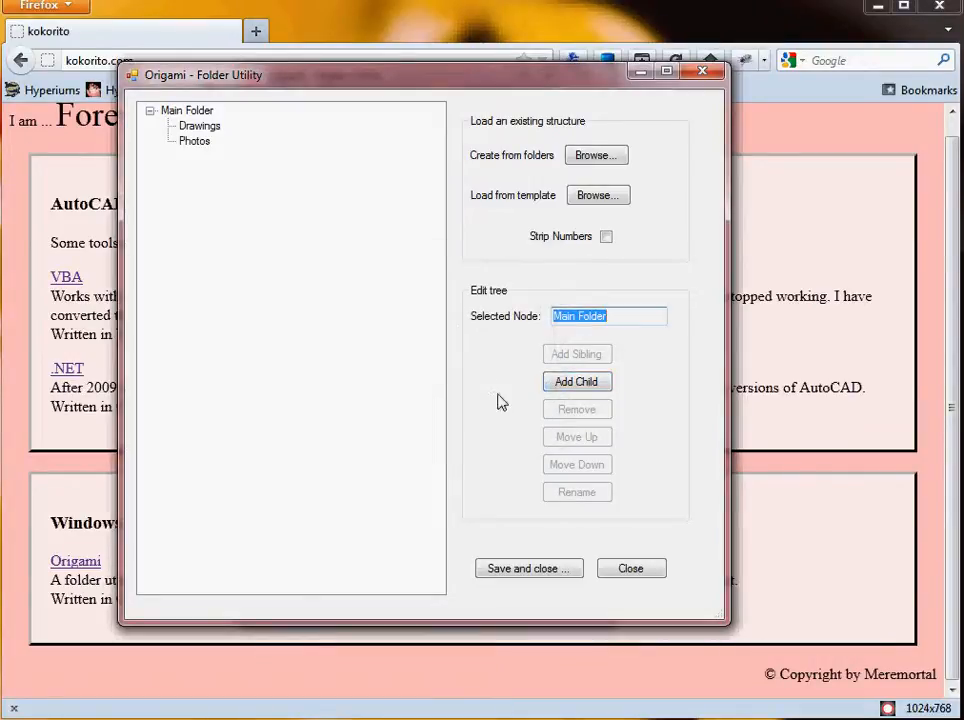
pyautogui.click(574, 383)
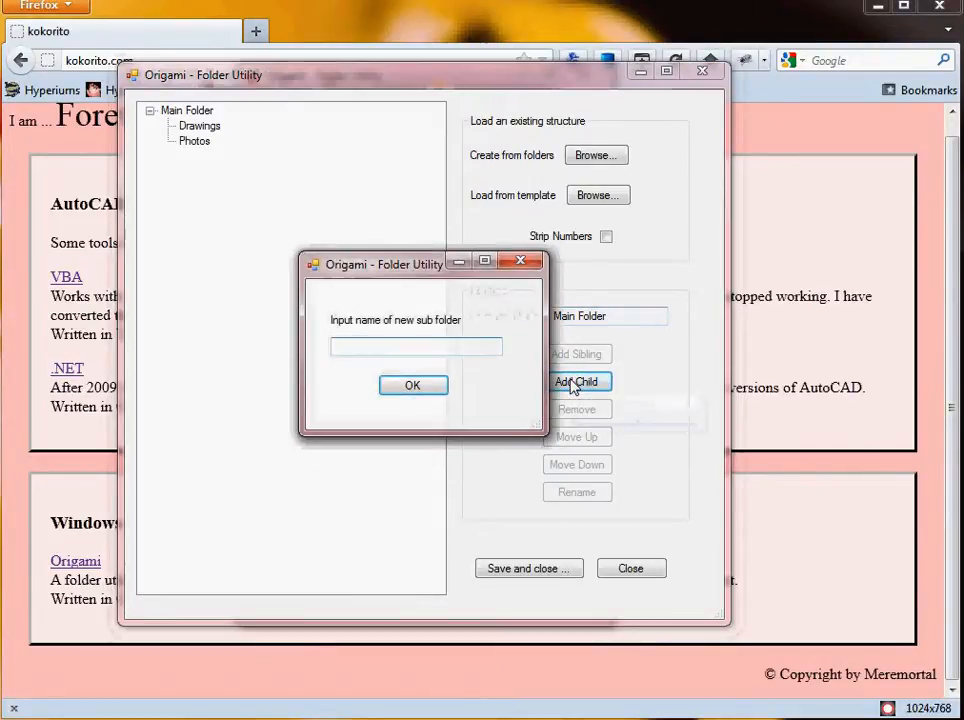
pyautogui.write('Specification')
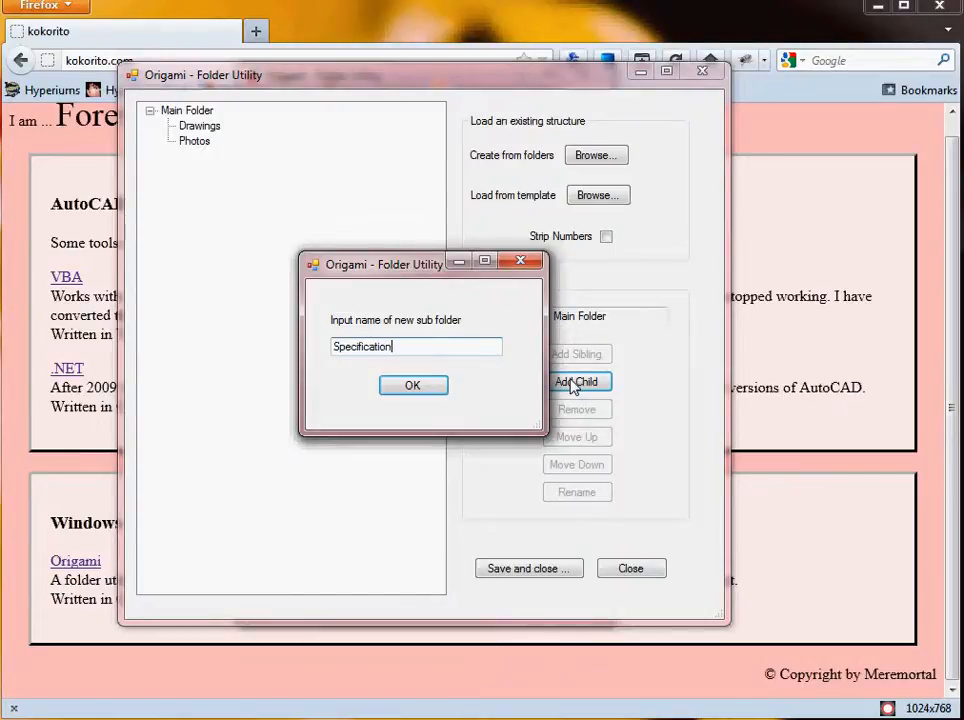
pyautogui.write('s')
pyautogui.click(412, 387)
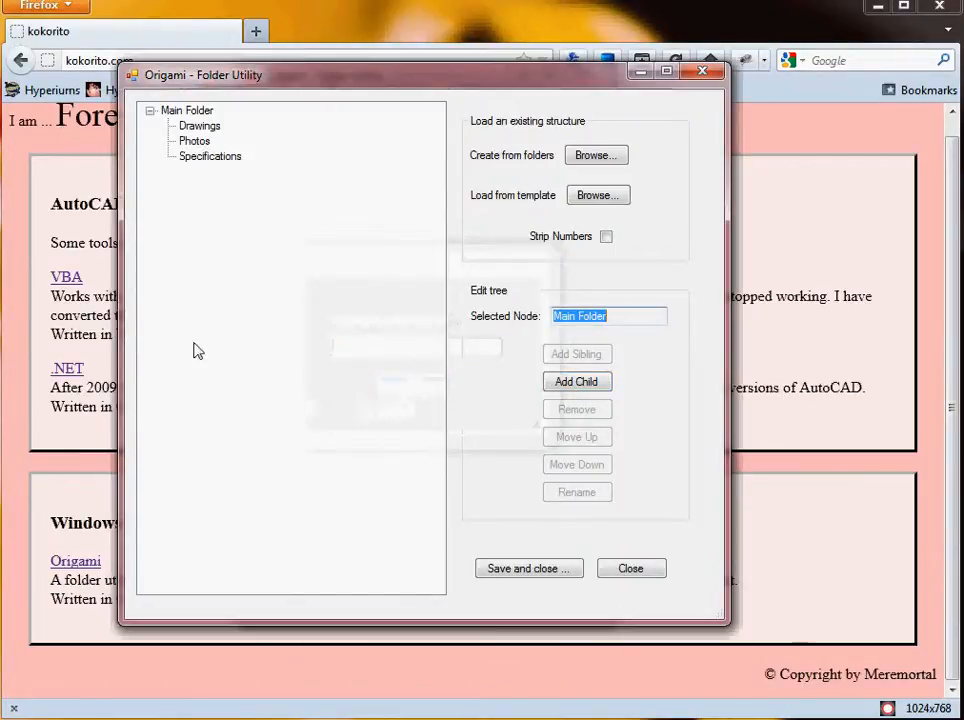
# Add Design and Issued as subfolders inside Drawings.
pyautogui.click(196, 126)
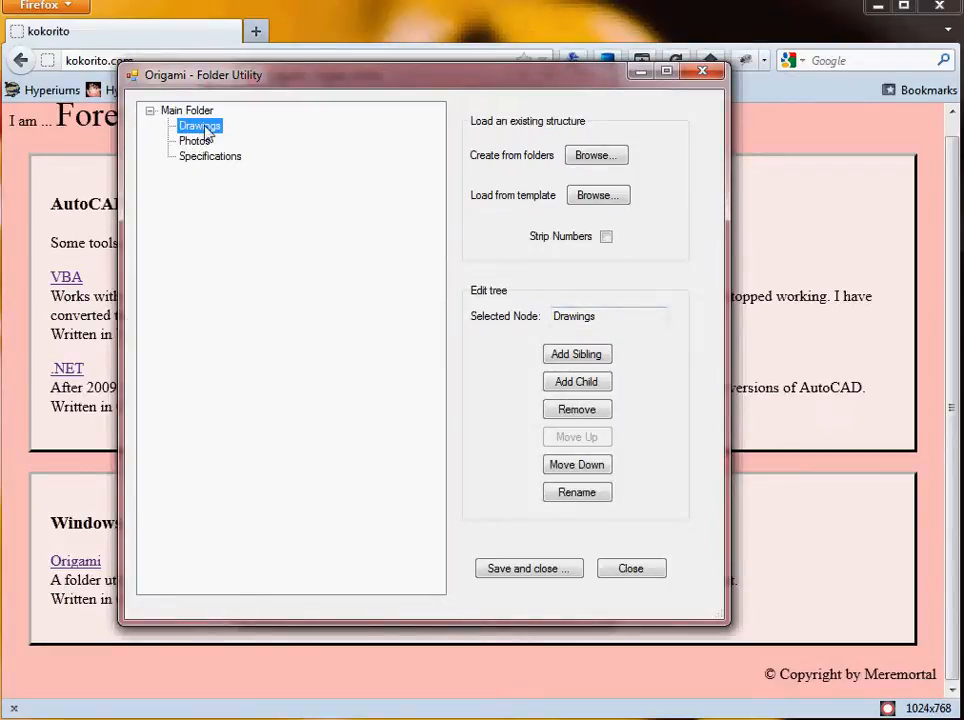
pyautogui.click(566, 383)
pyautogui.write('Design')
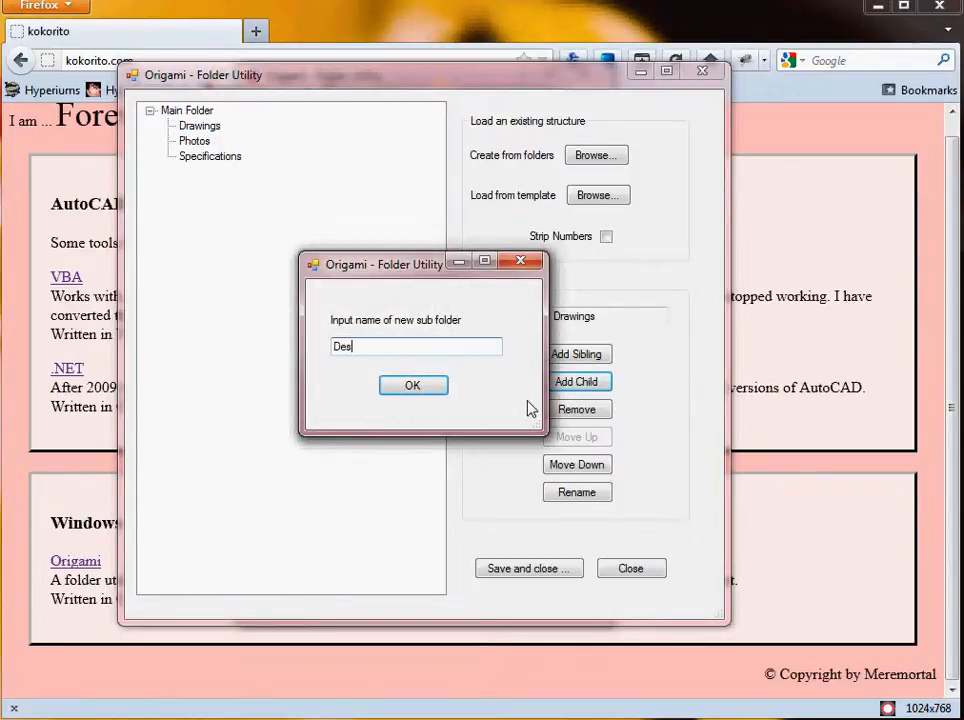
pyautogui.click(418, 390)
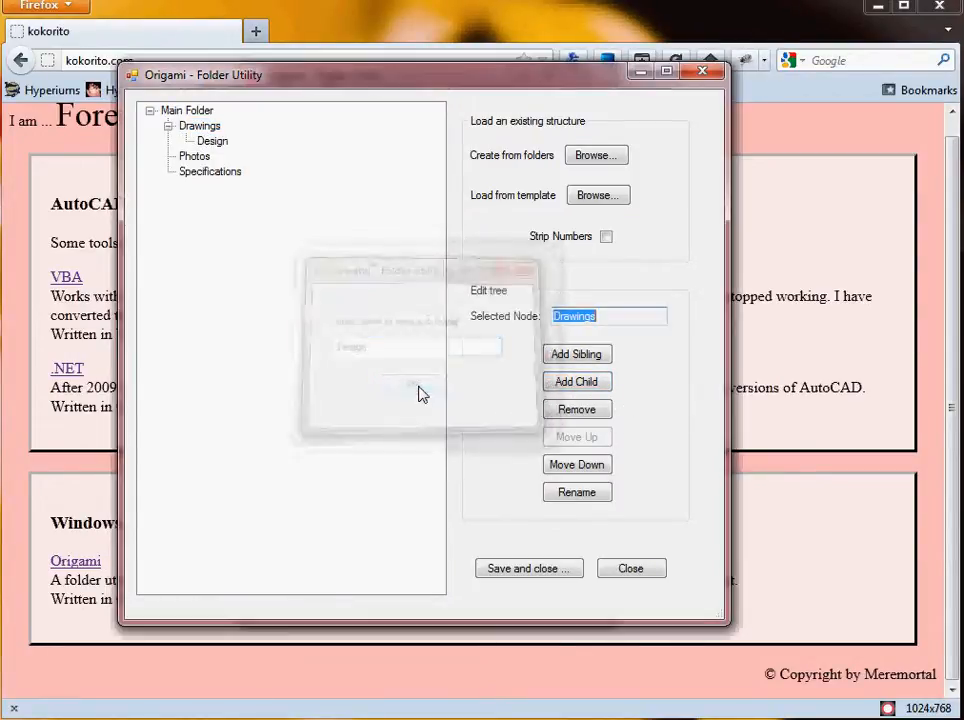
pyautogui.click(576, 387)
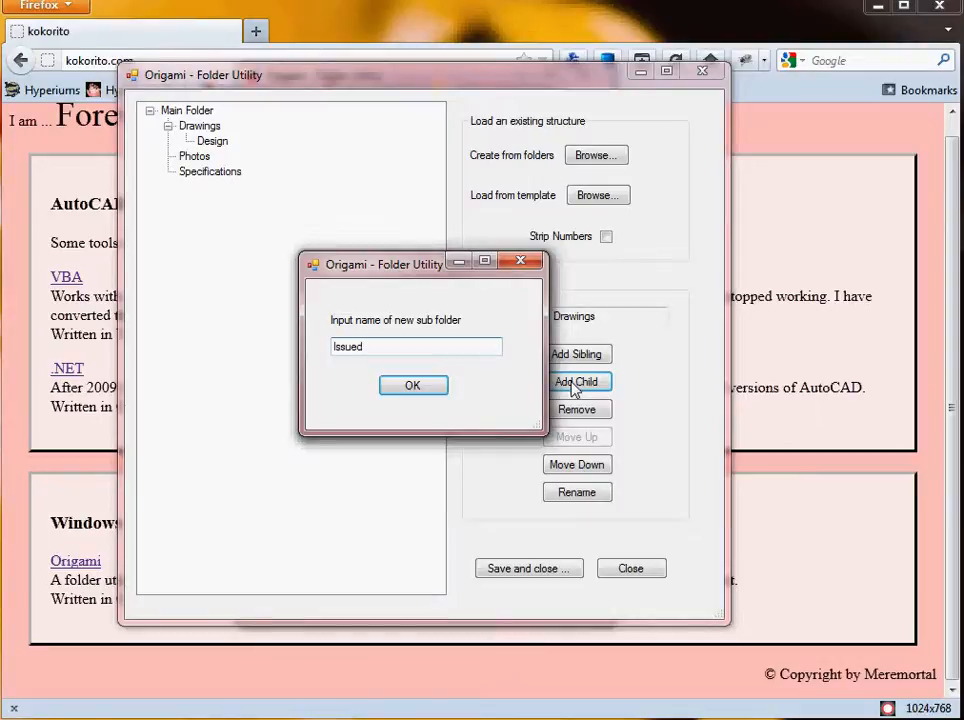
pyautogui.click(413, 388)
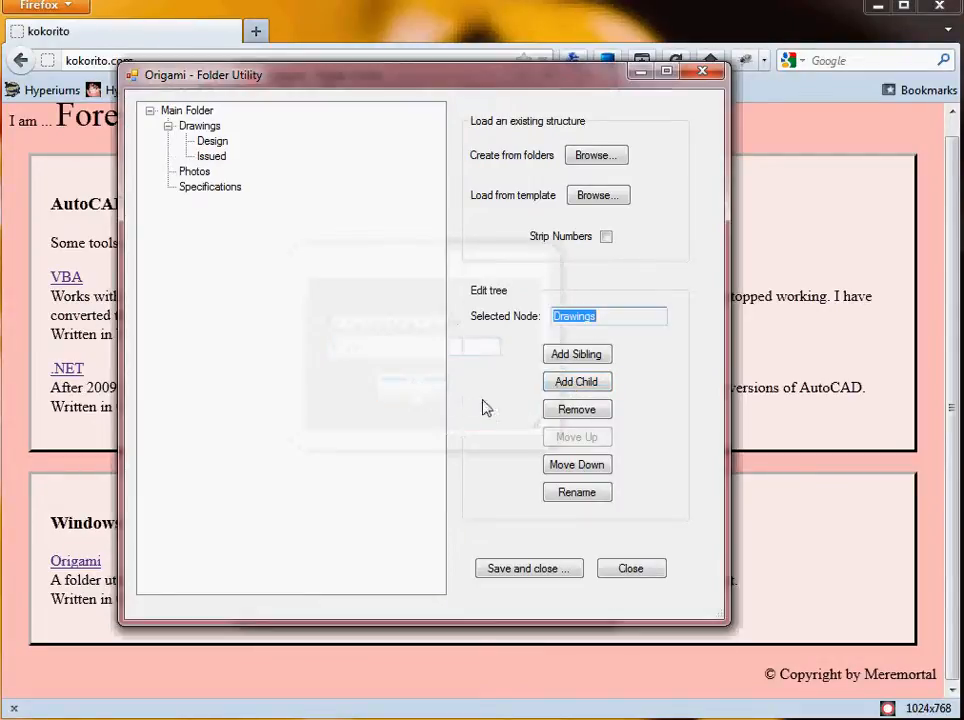
# Add a Working subfolder inside Drawings and move it up above Issued.
pyautogui.click(587, 390)
pyautogui.write('Wo')
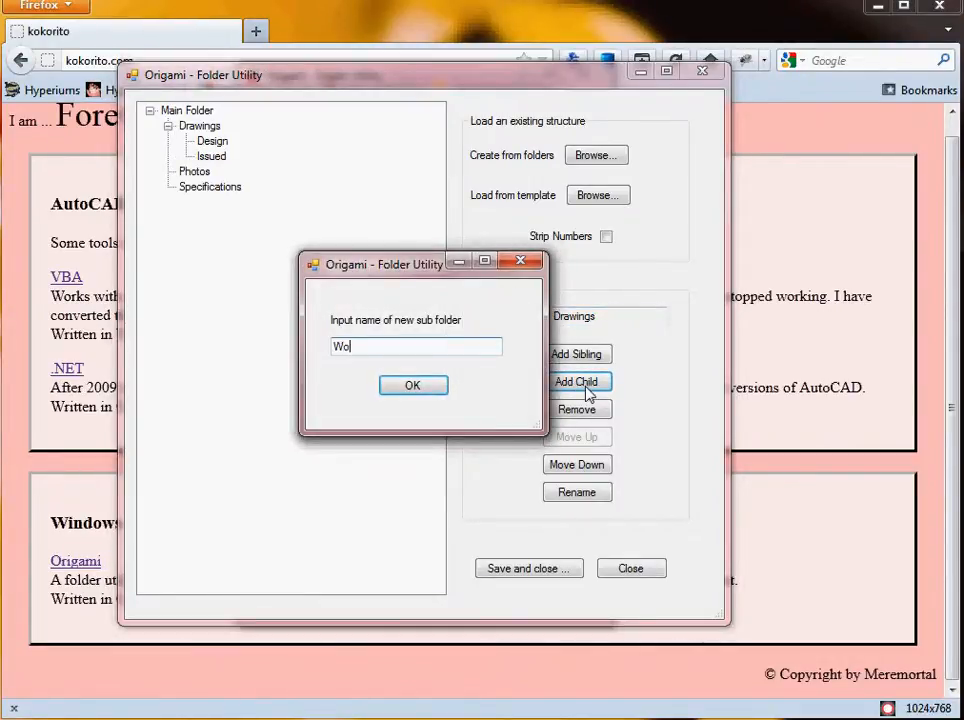
pyautogui.write('rking')
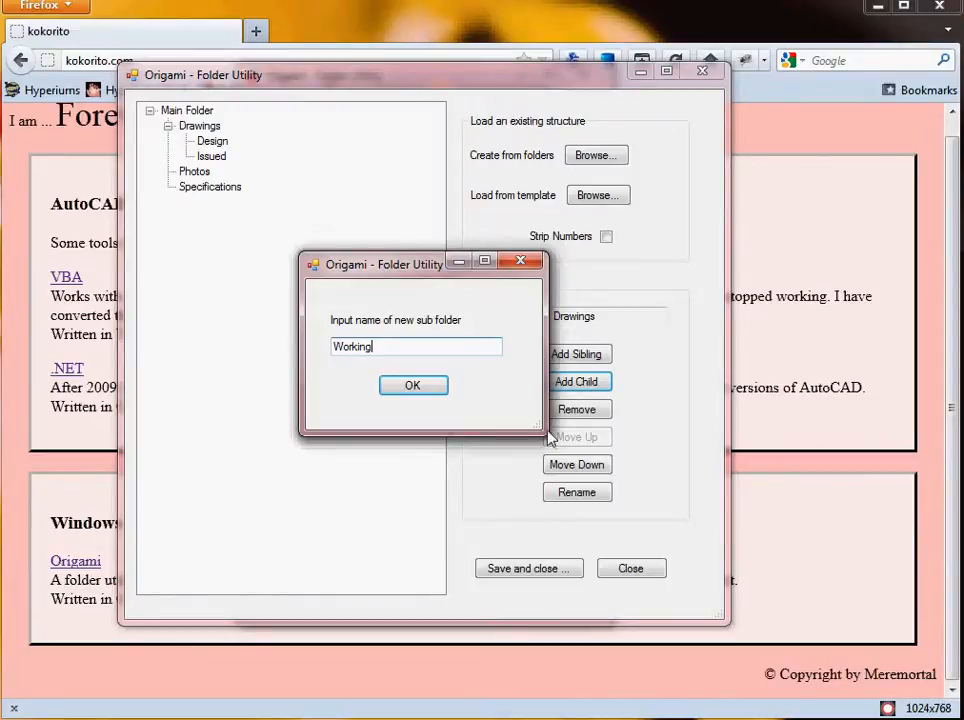
pyautogui.click(432, 393)
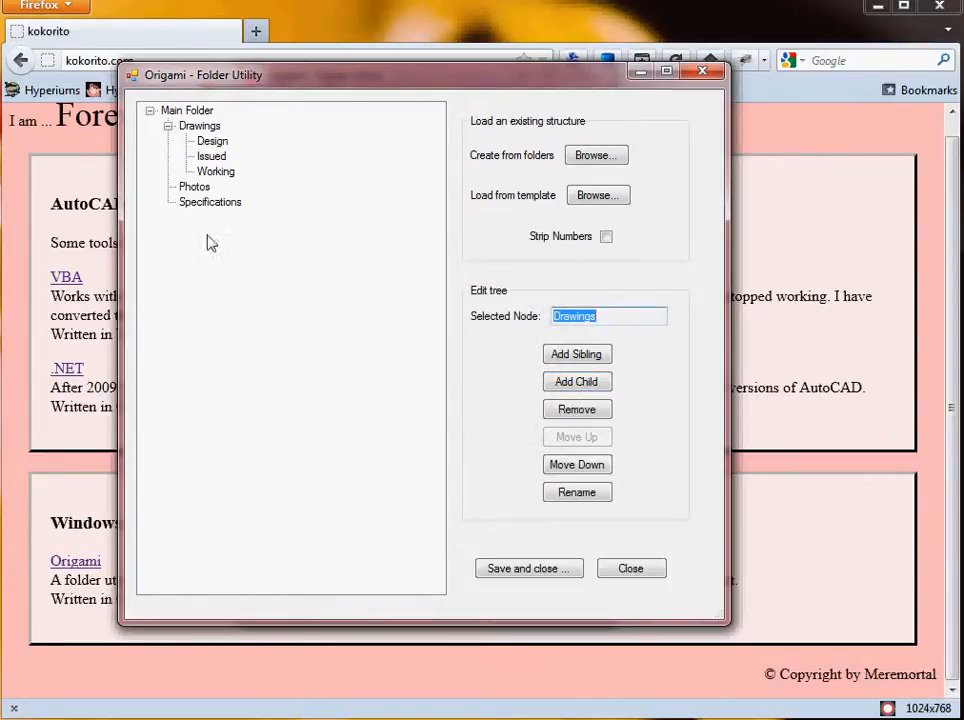
pyautogui.click(221, 172)
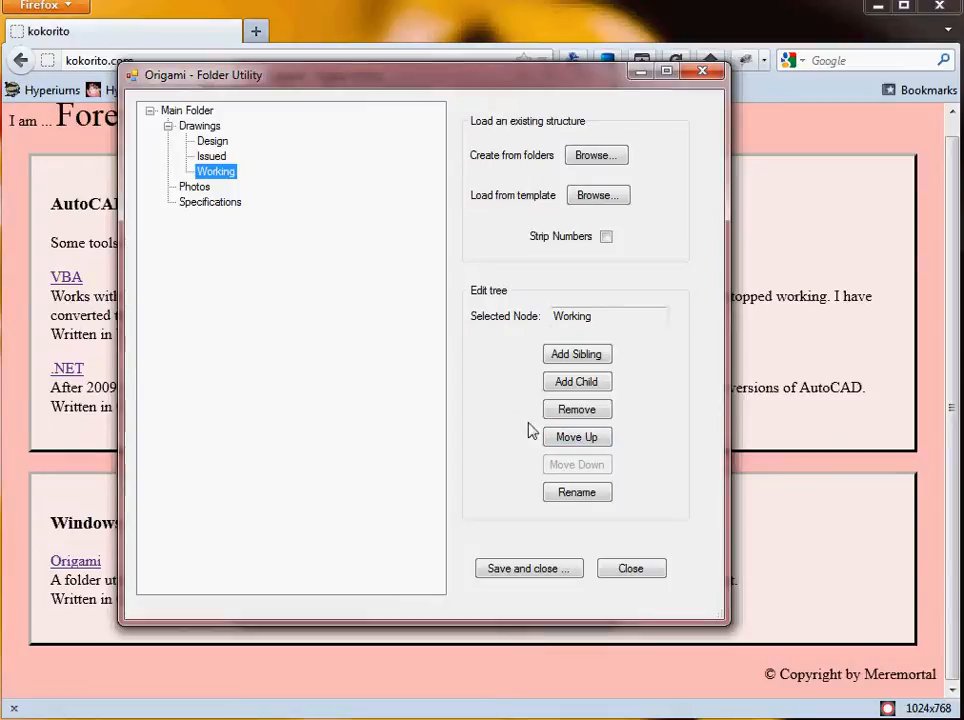
pyautogui.click(581, 439)
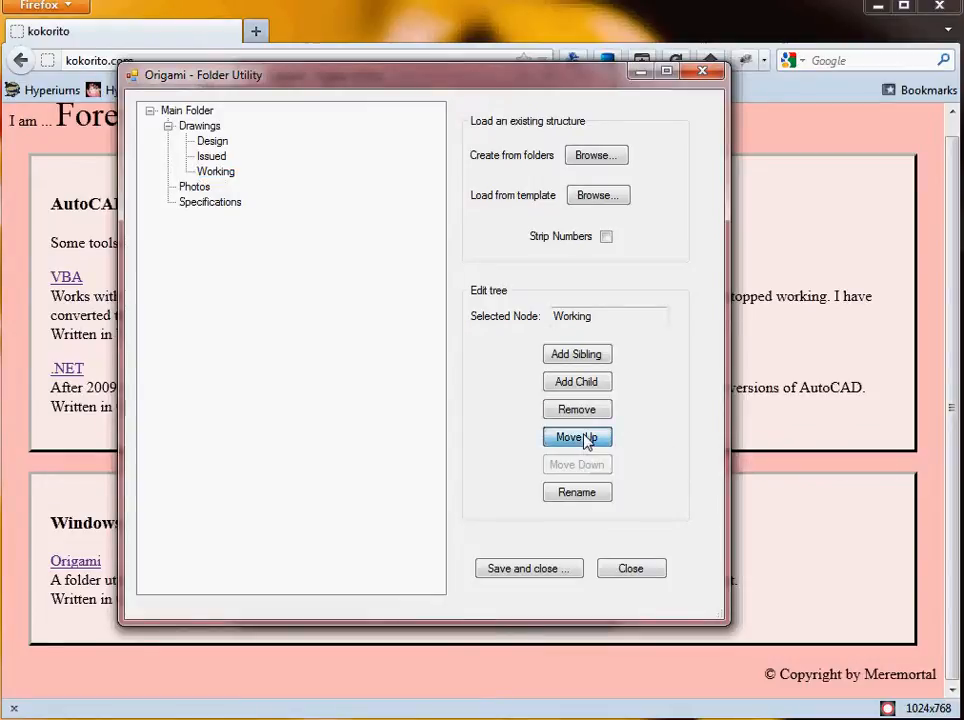
# Add Engineer and Architect as subfolders inside Design.
pyautogui.click(226, 142)
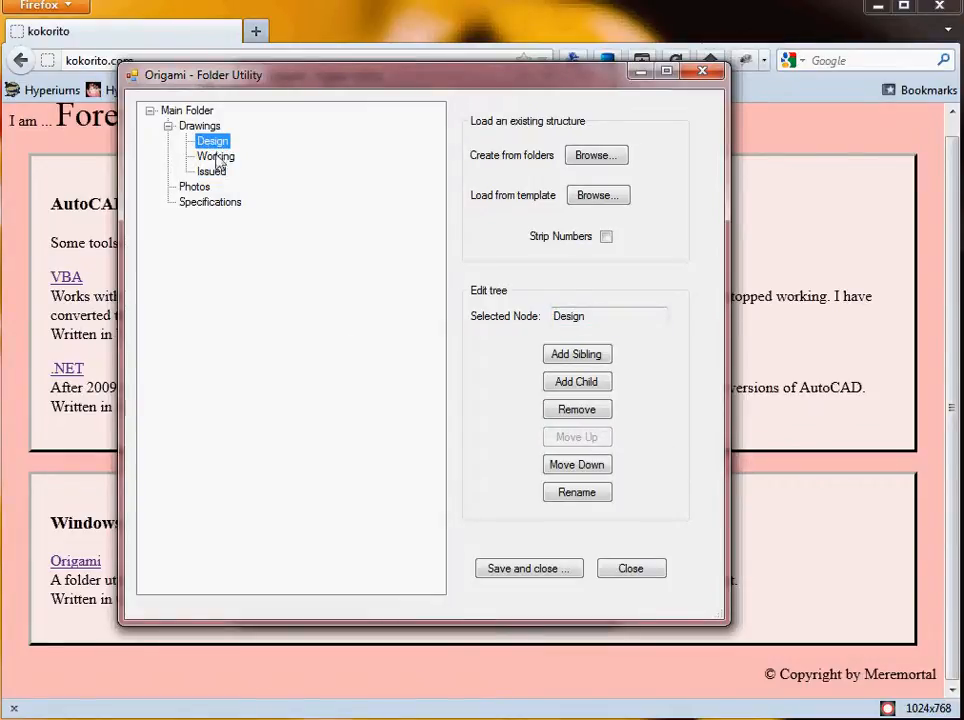
pyautogui.click(586, 384)
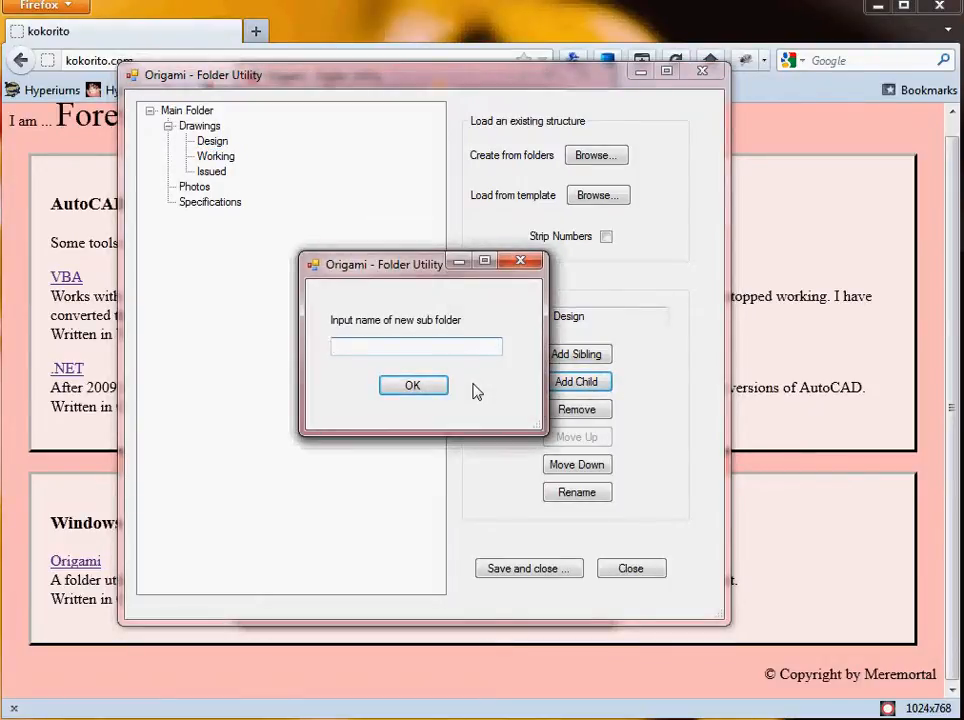
pyautogui.write('Engineer')
pyautogui.click(410, 386)
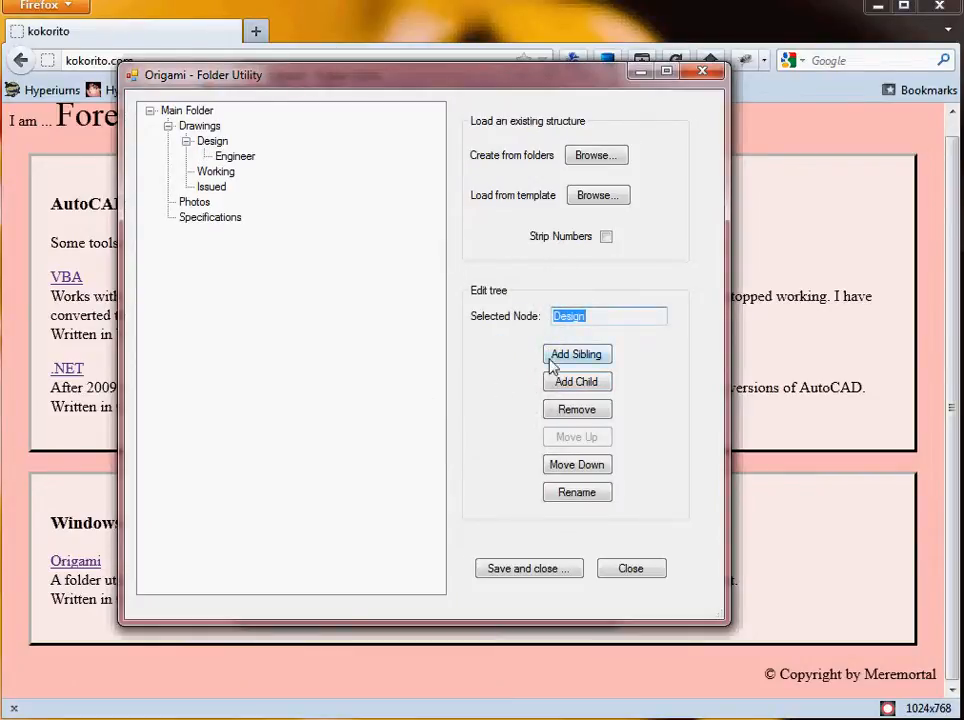
pyautogui.click(578, 383)
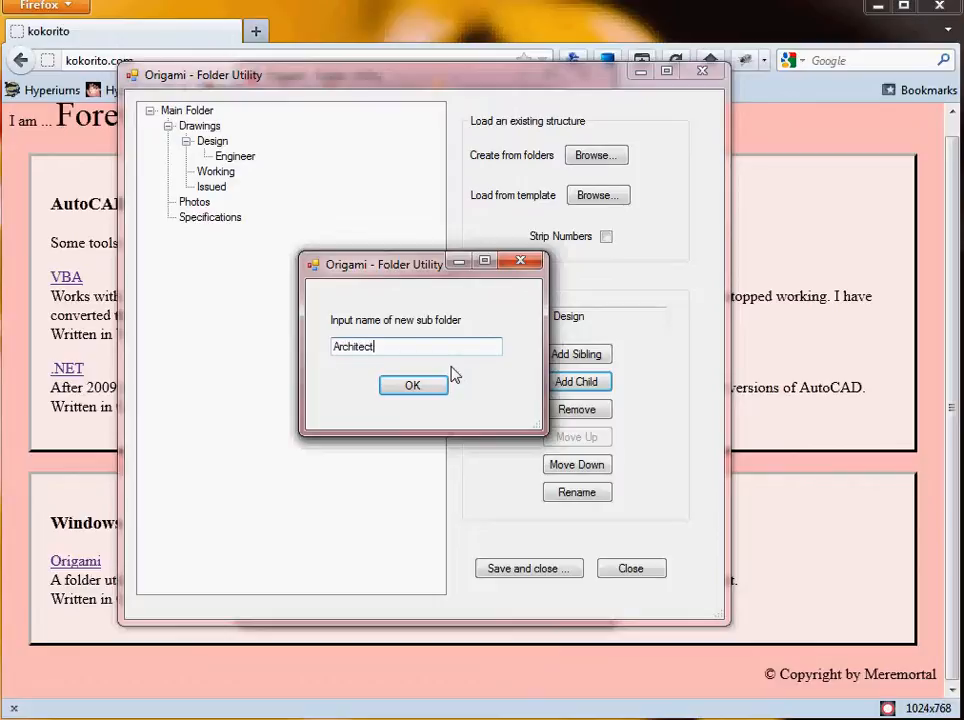
pyautogui.click(428, 386)
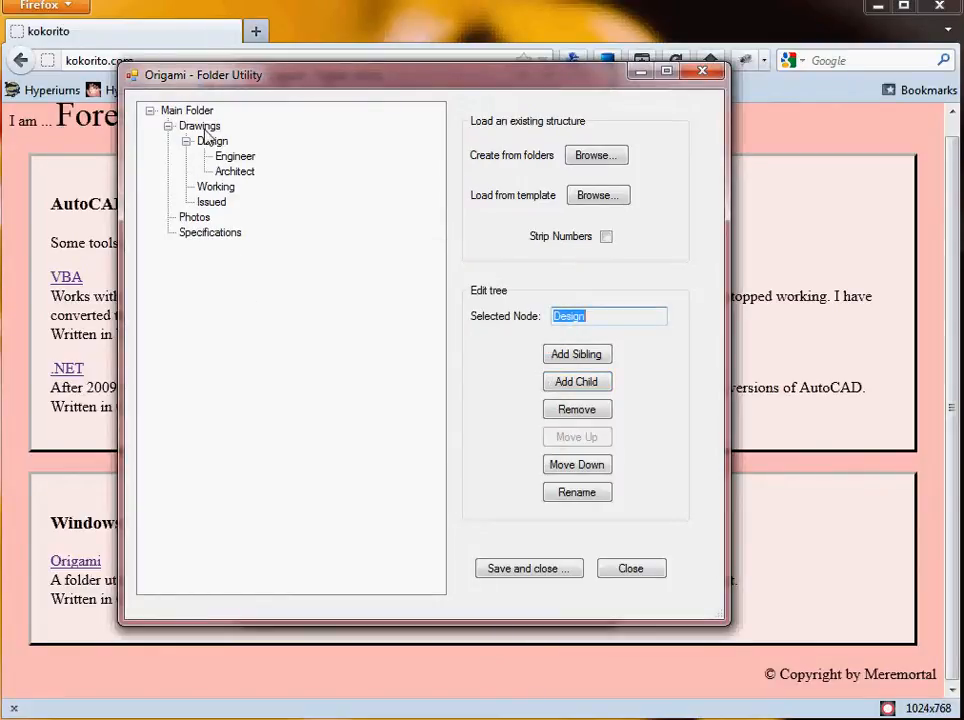
# Add RFIs as a subfolder of Main Folder.
pyautogui.click(172, 110)
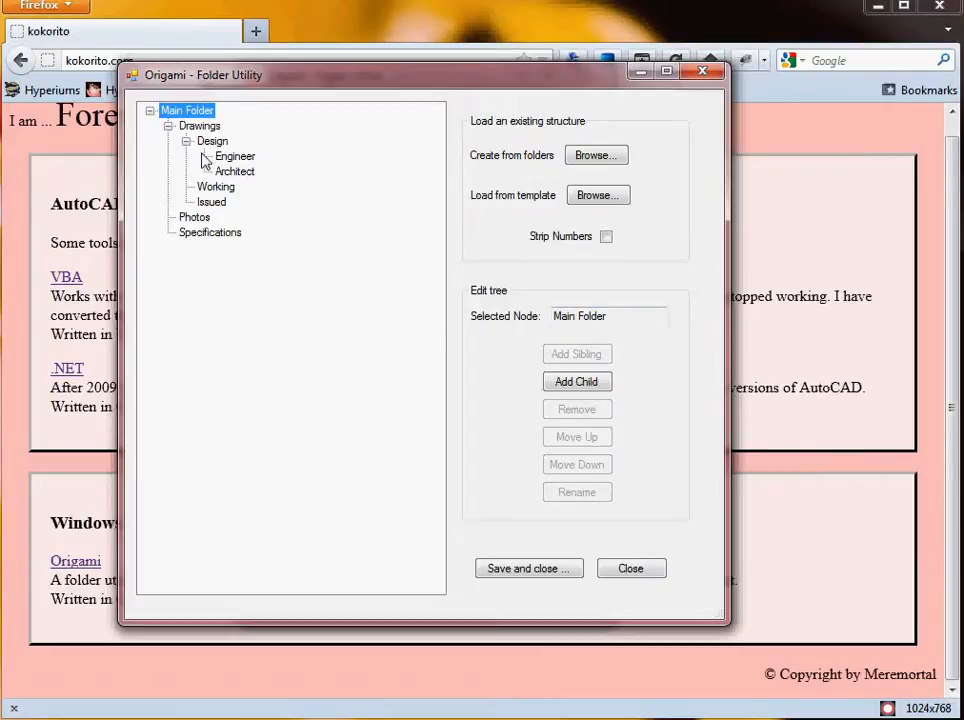
pyautogui.click(577, 386)
pyautogui.write('RF')
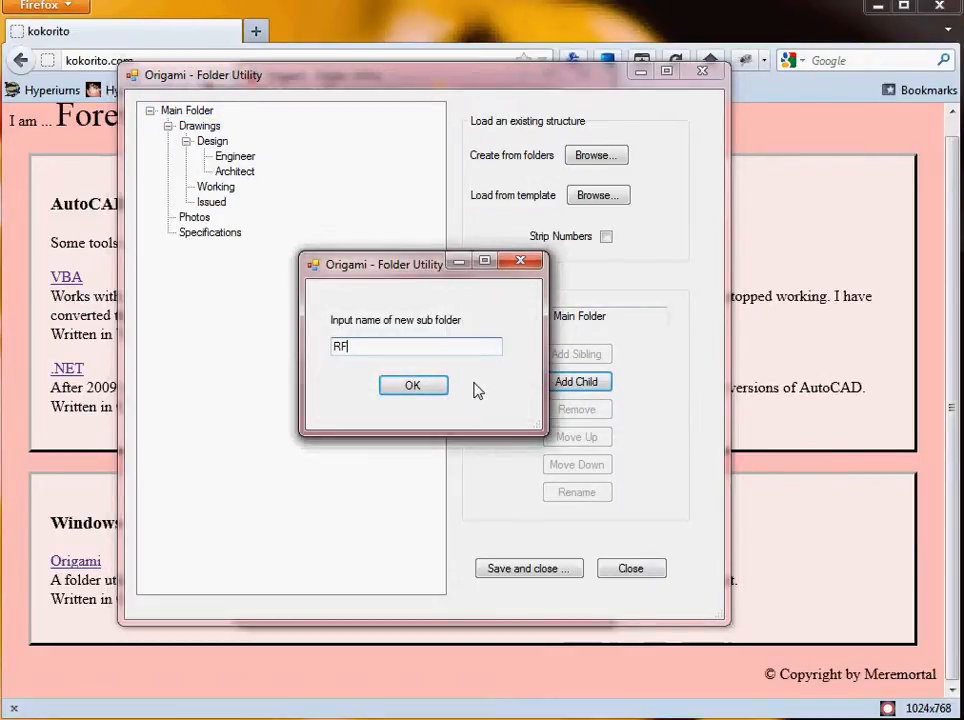
pyautogui.write('Is')
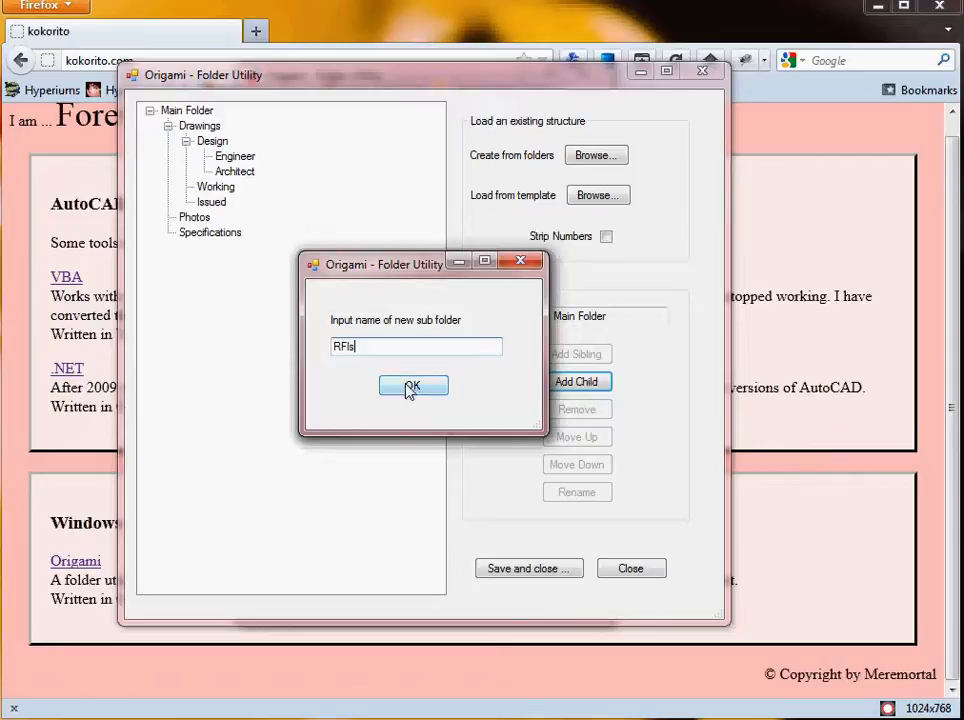
pyautogui.click(409, 386)
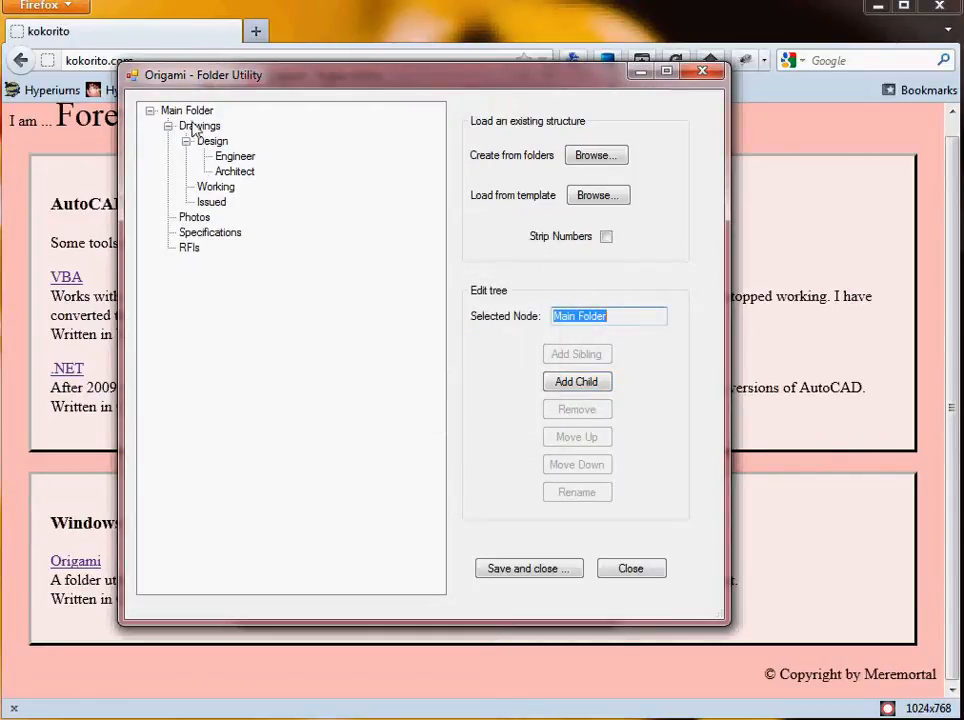
# Save the folder structure as the template "demo folder template" in My Documents\Projects.
pyautogui.click(527, 569)
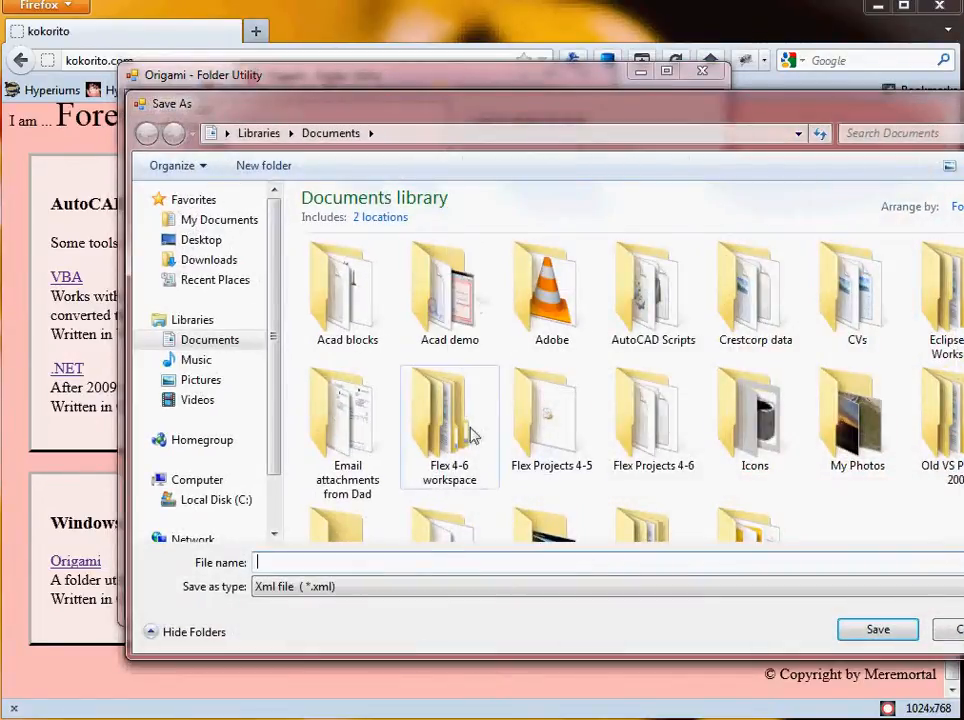
pyautogui.click(208, 219)
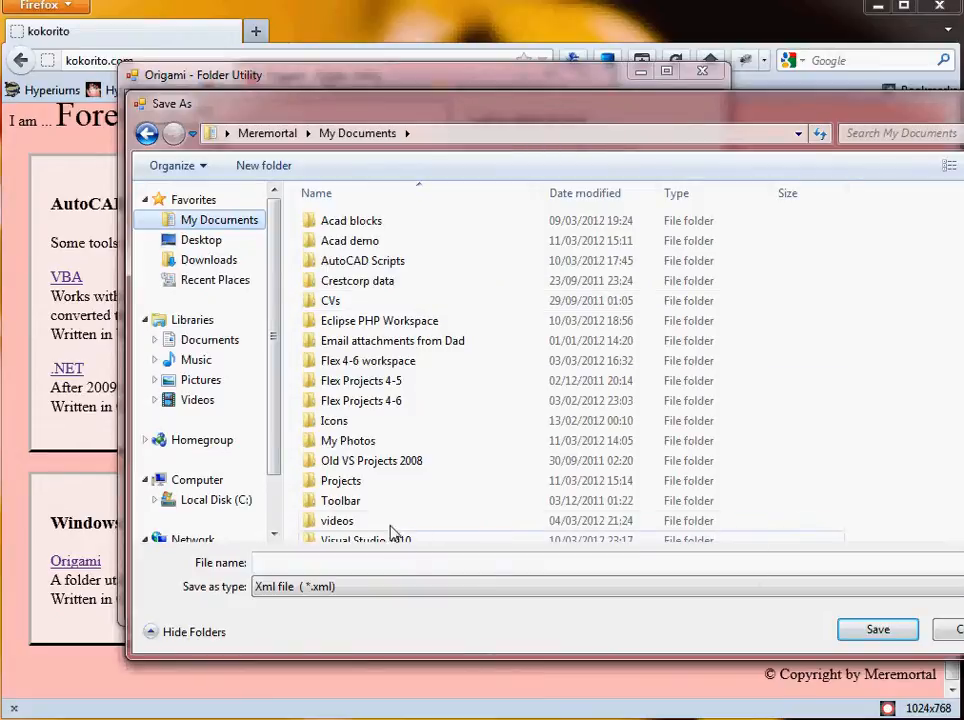
pyautogui.doubleClick(387, 482)
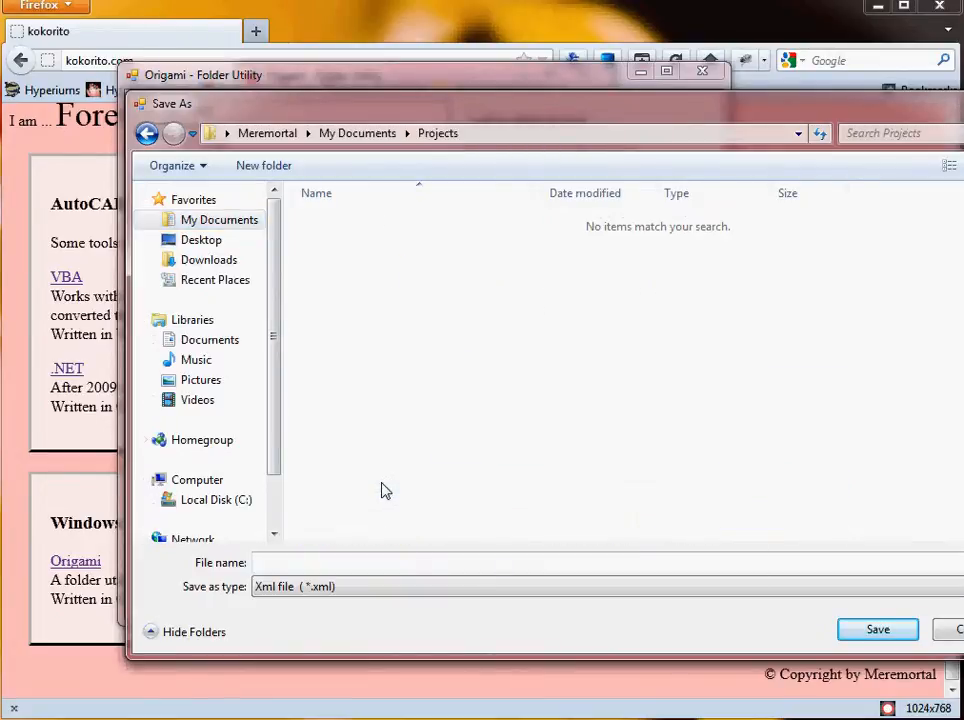
pyautogui.click(378, 565)
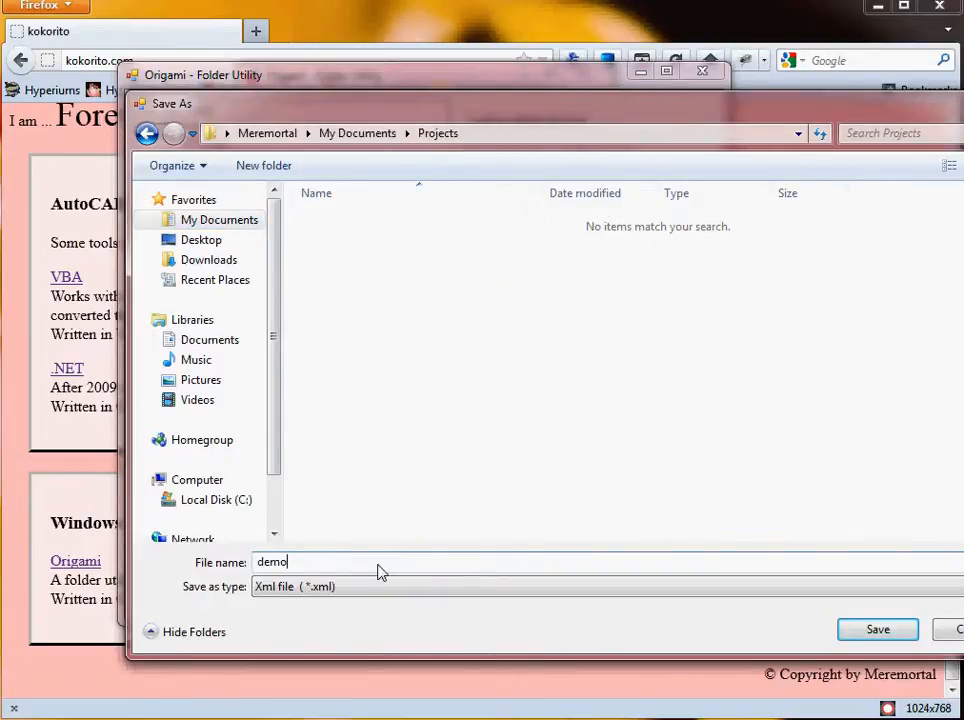
pyautogui.write('demo files')
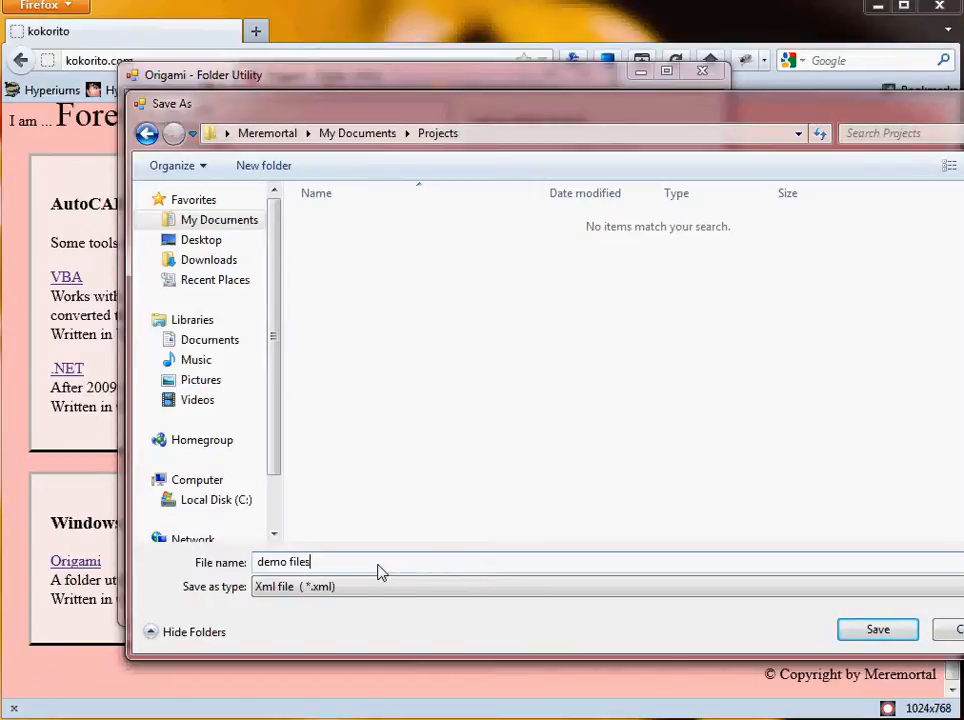
pyautogui.write('lder template')
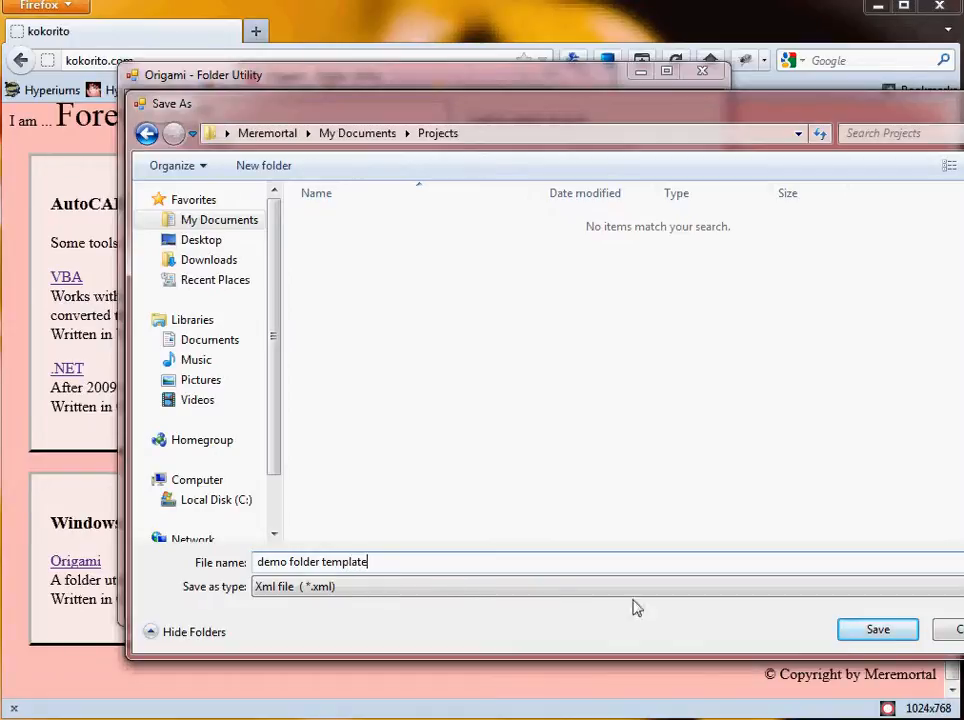
pyautogui.click(880, 629)
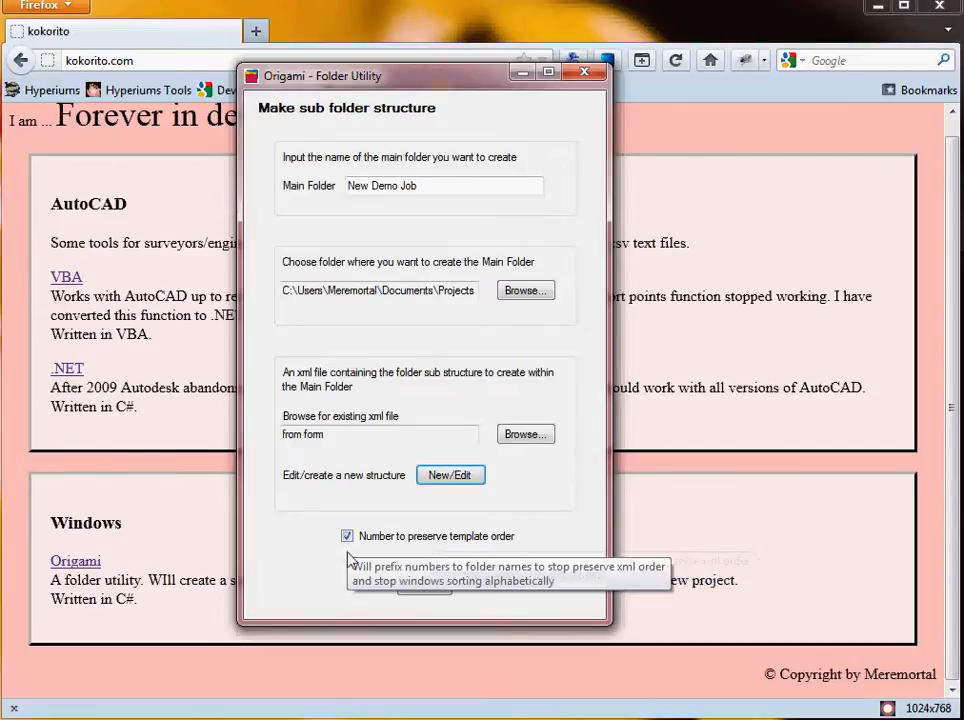
# Create the New Demo Job folder structure and acknowledge the completion message.
pyautogui.click(424, 585)
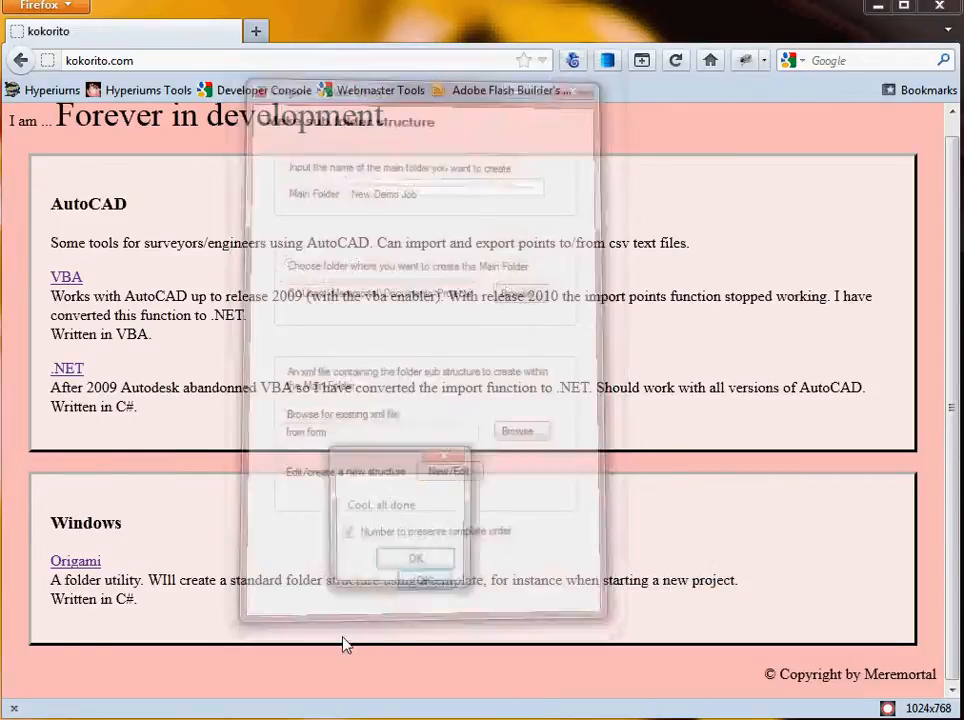
pyautogui.click(407, 565)
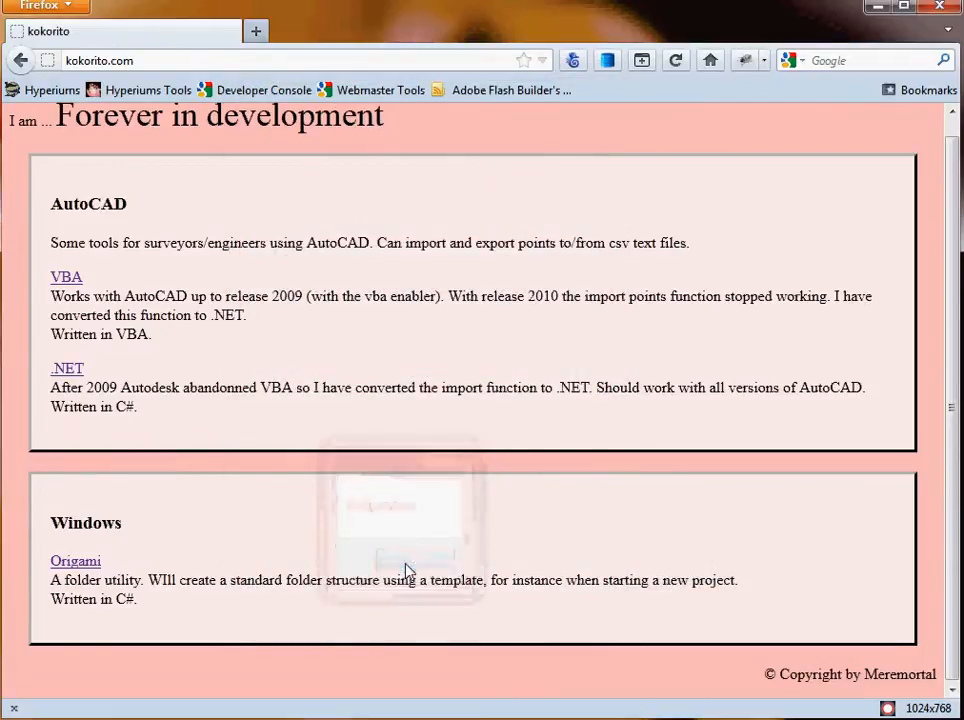
# Switch to Windows Explorer and browse the generated New Demo Job subfolders and the template file in Projects.
pyautogui.hotkey('alt', 'Tab')
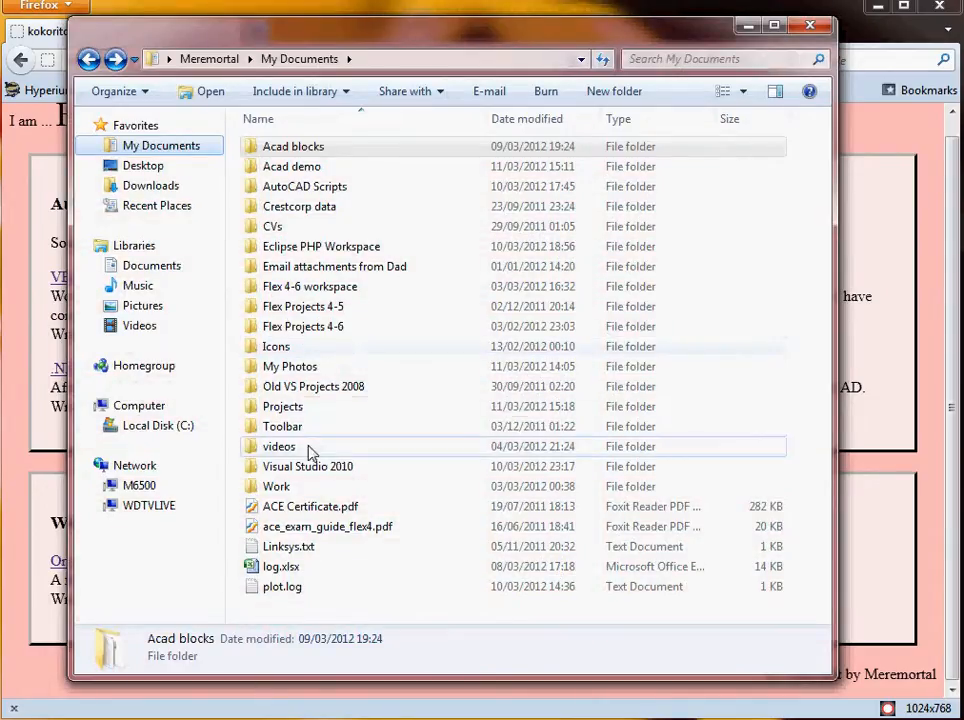
pyautogui.doubleClick(283, 406)
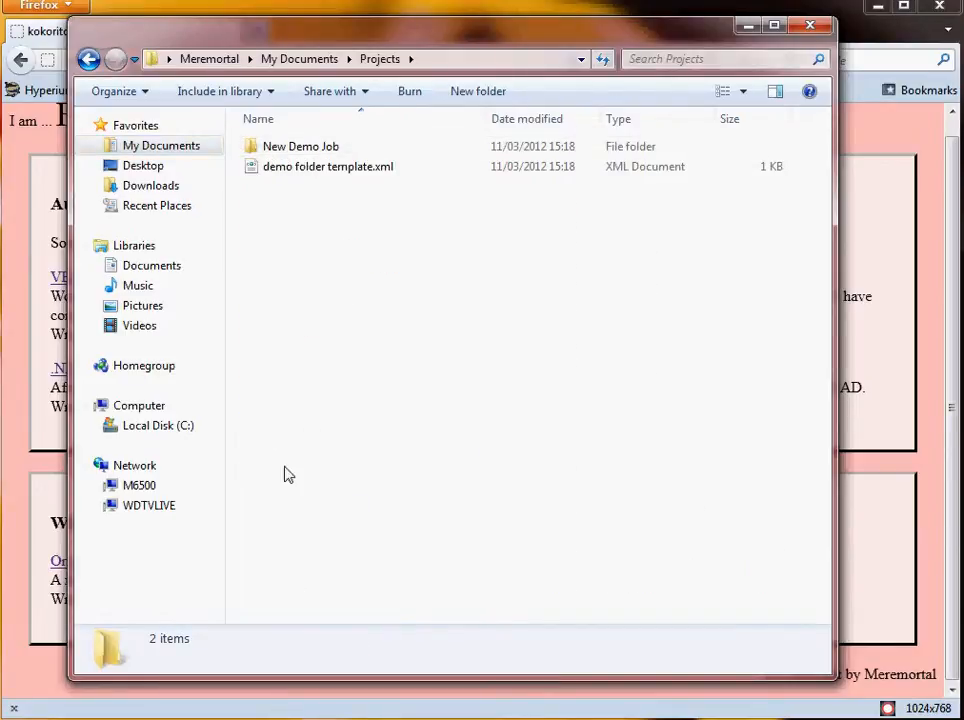
pyautogui.doubleClick(297, 148)
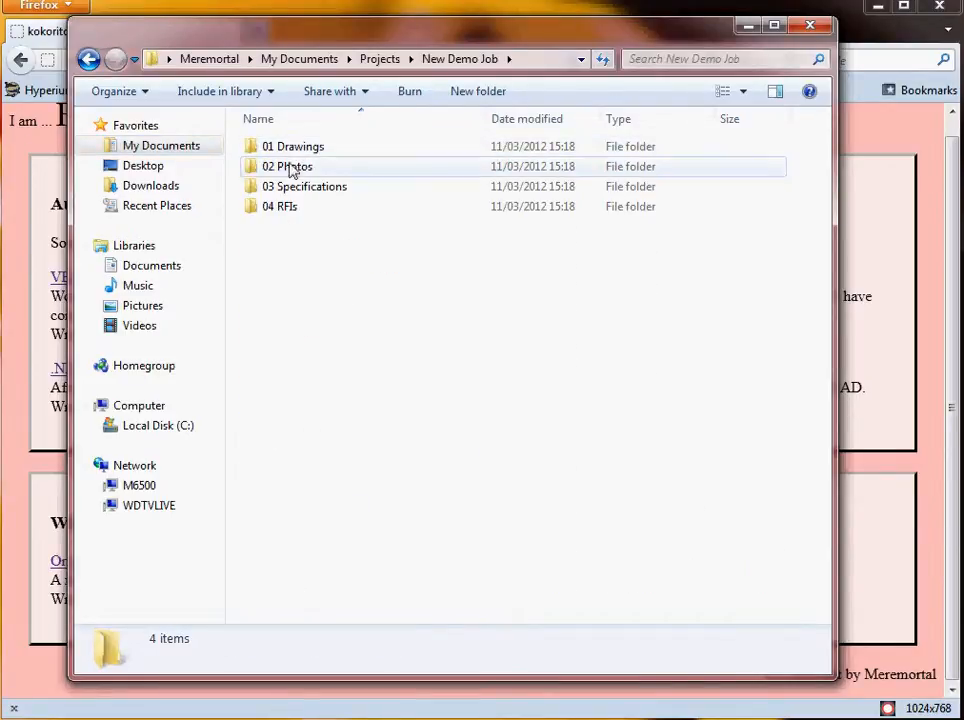
pyautogui.doubleClick(293, 147)
pyautogui.doubleClick(298, 148)
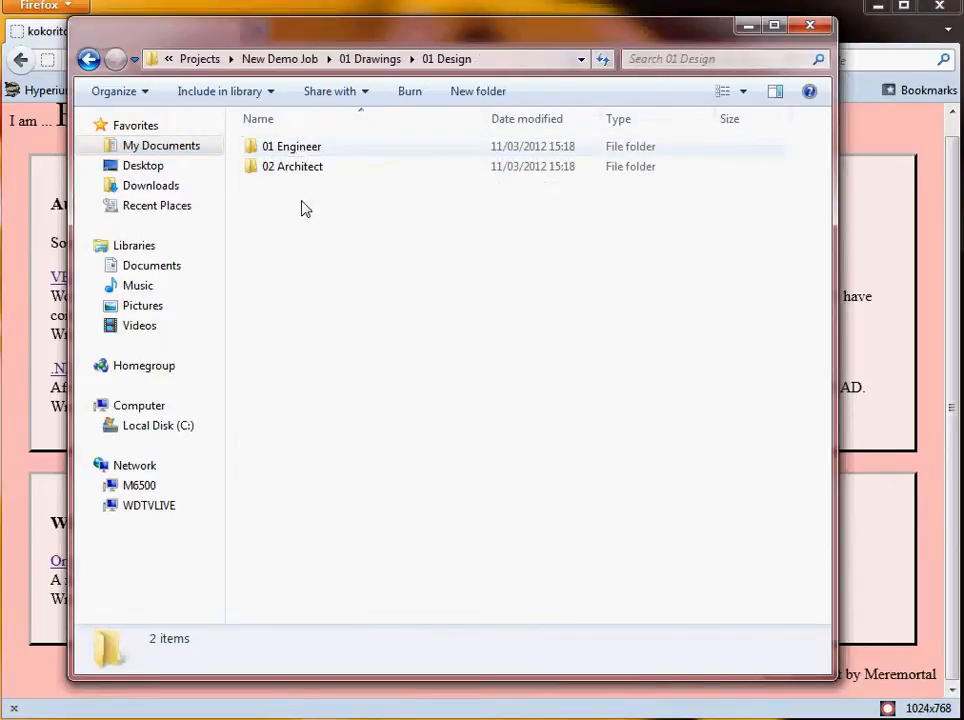
pyautogui.press('BackSpace')
pyautogui.press('BackSpace')
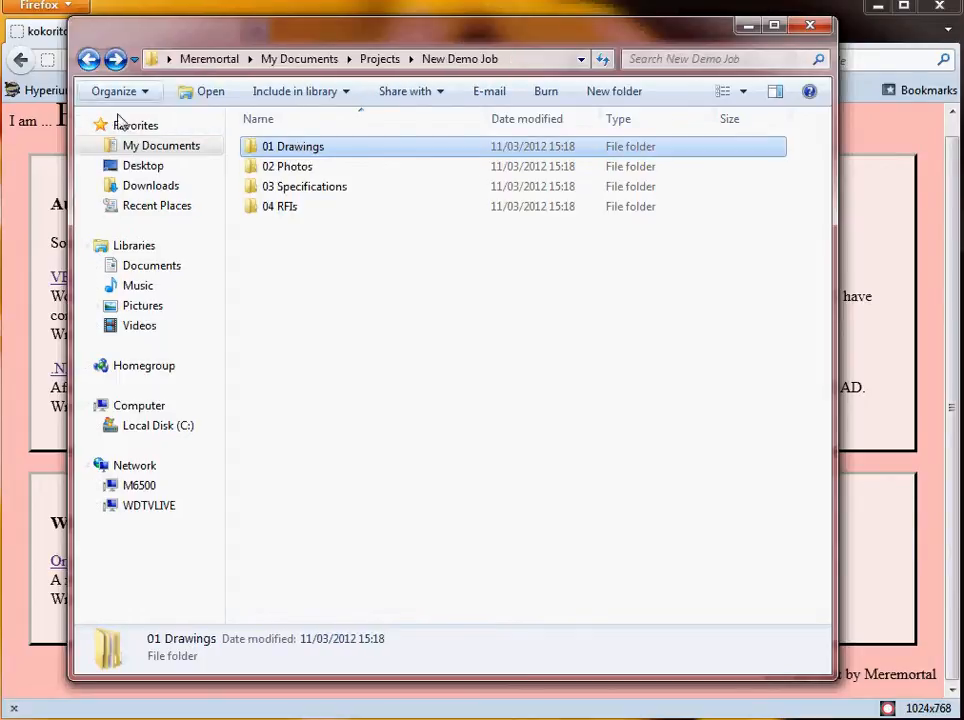
pyautogui.doubleClick(305, 210)
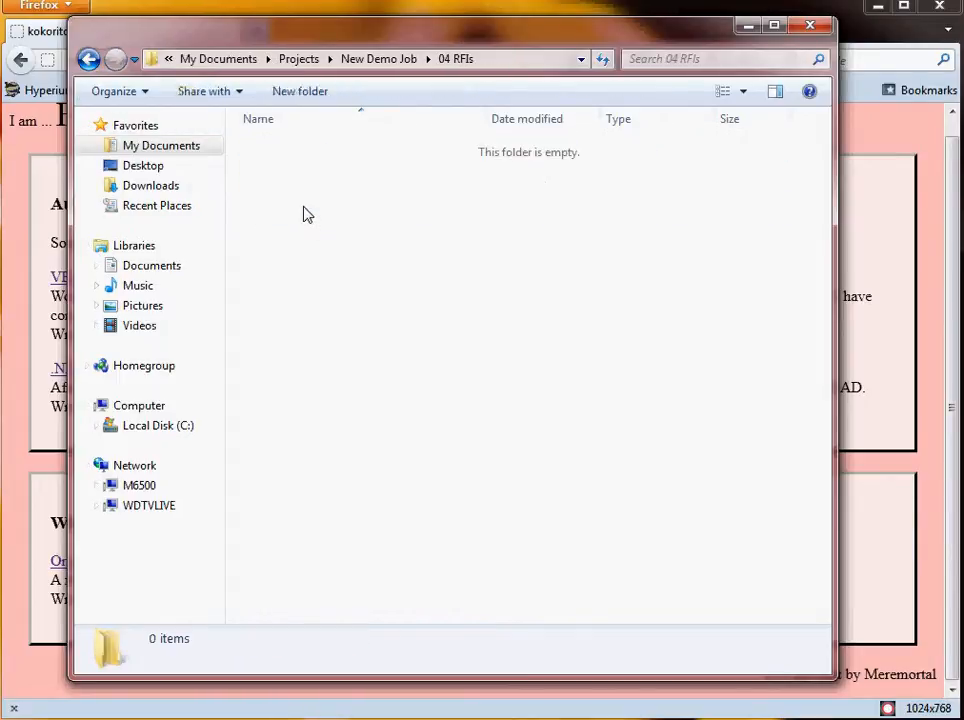
pyautogui.click(88, 60)
pyautogui.click(88, 60)
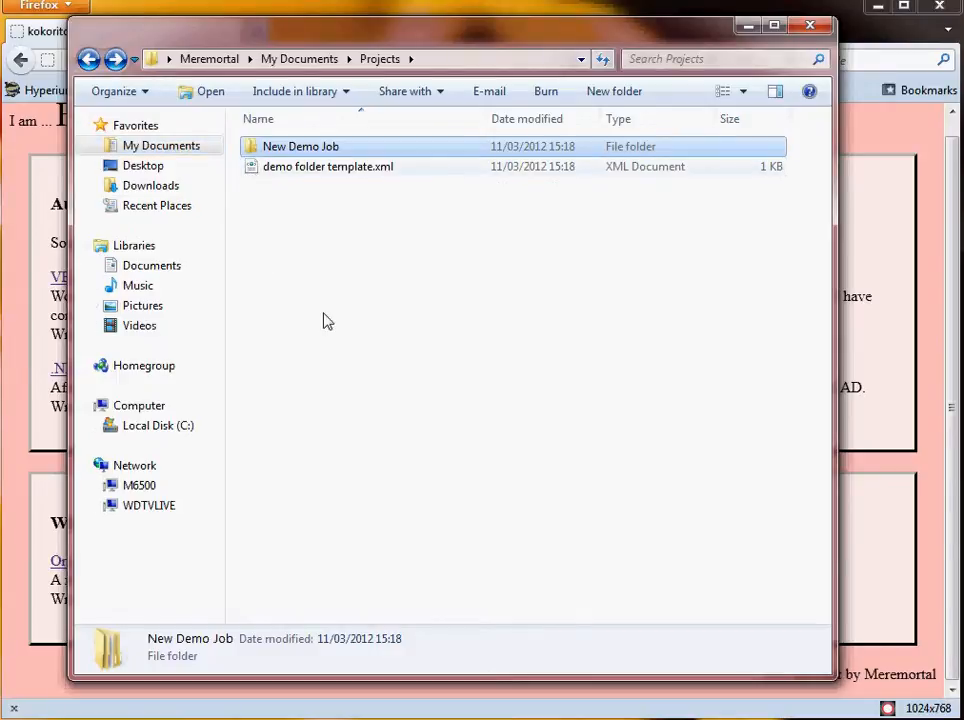
pyautogui.click(306, 169)
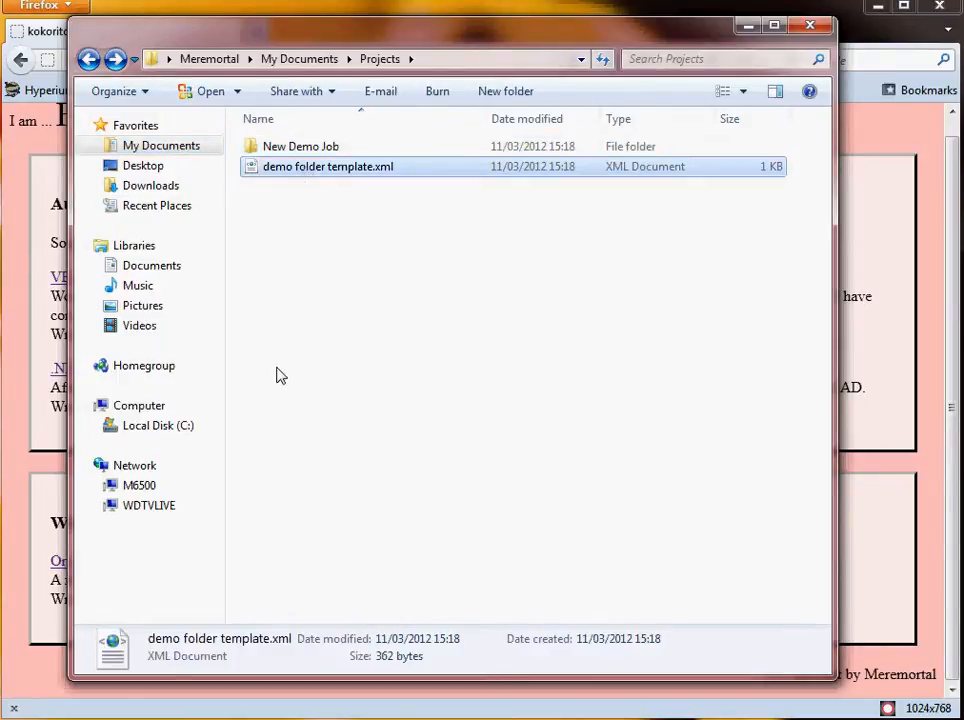